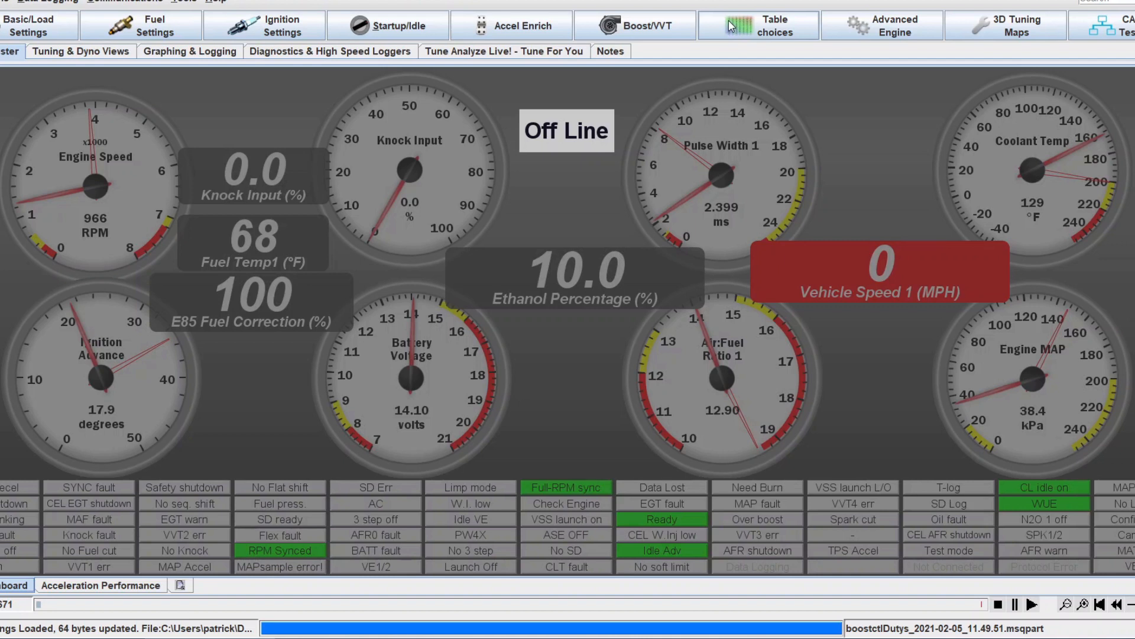
Review the Boost Control Settings, including solenoid, algorithm and overboost protection options, and close them.
left_click(646, 29)
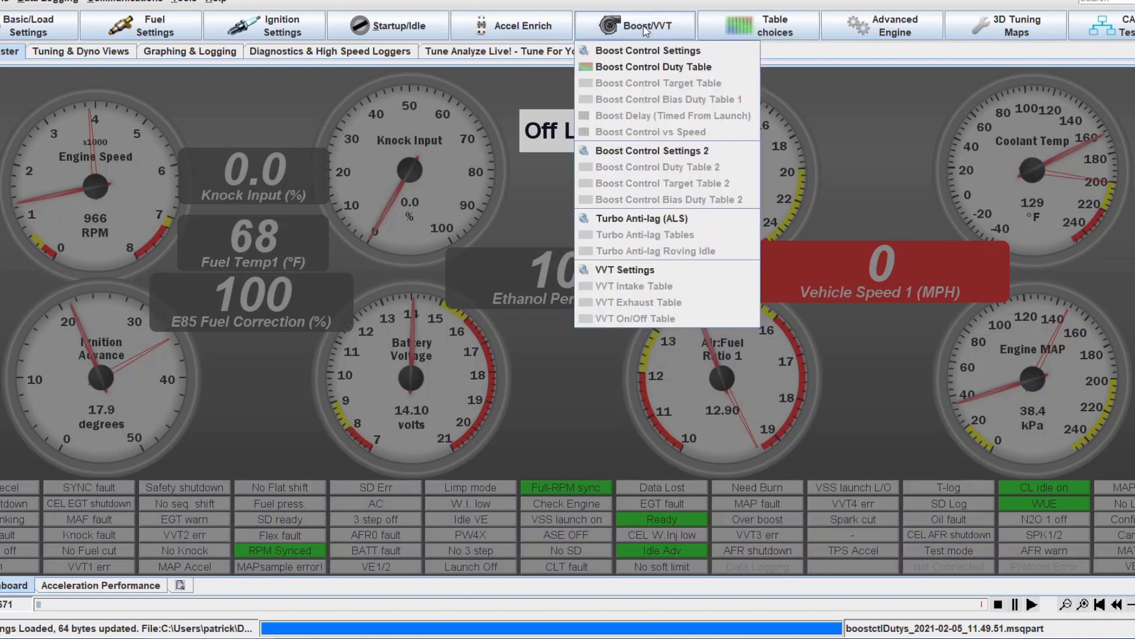
left_click(659, 52)
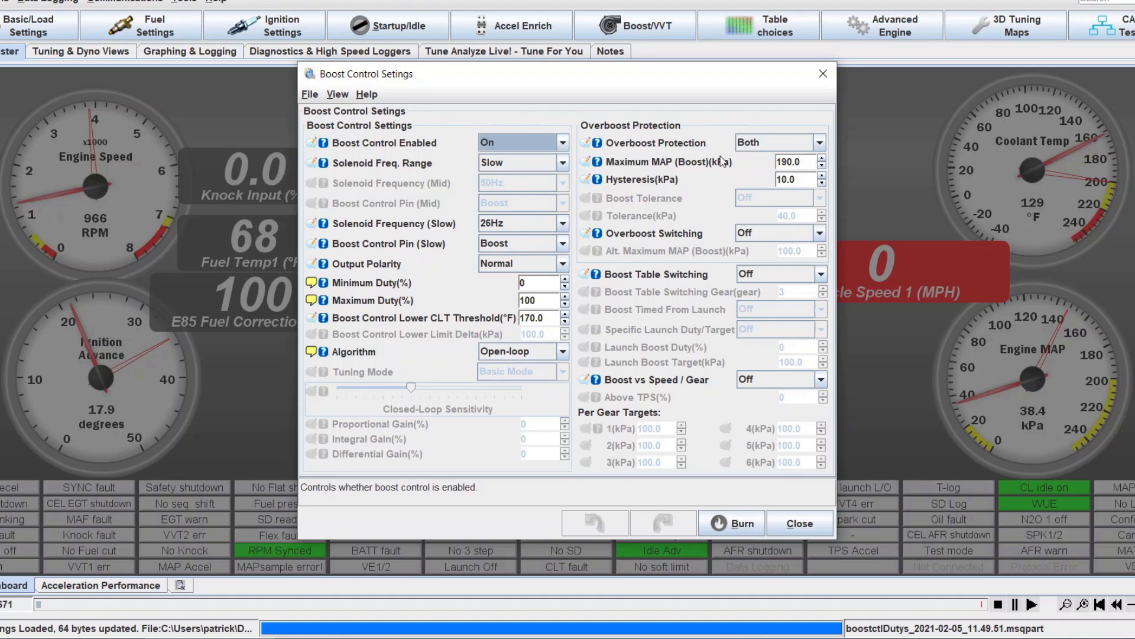
left_click(822, 76)
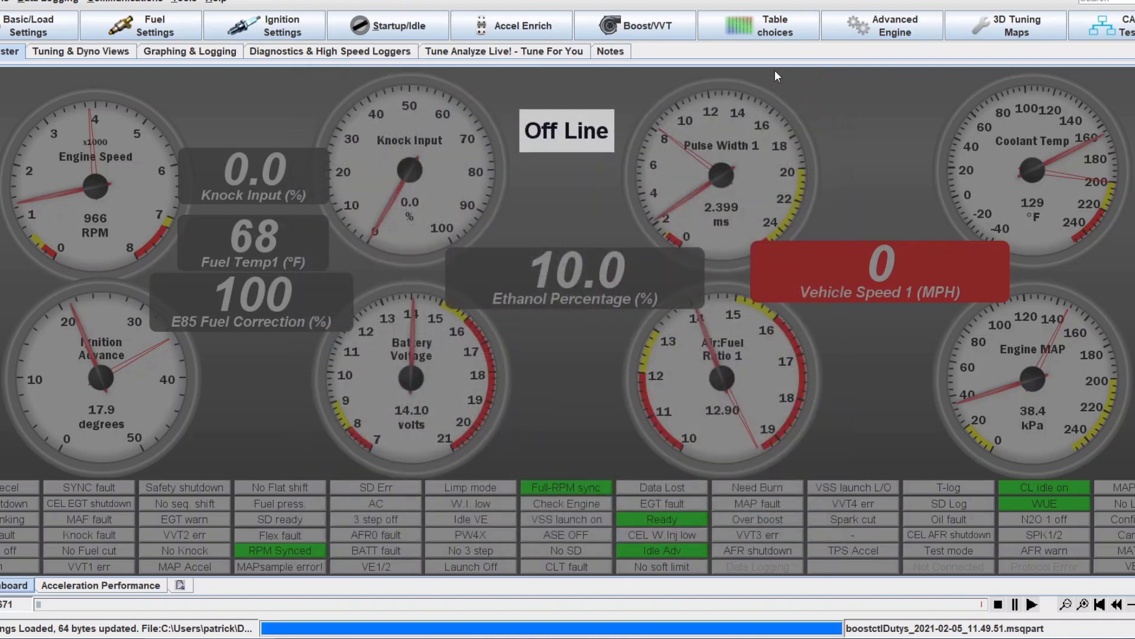
Inspect the Boost Control Duty Table's throttle and rpm grid, and close it.
left_click(637, 32)
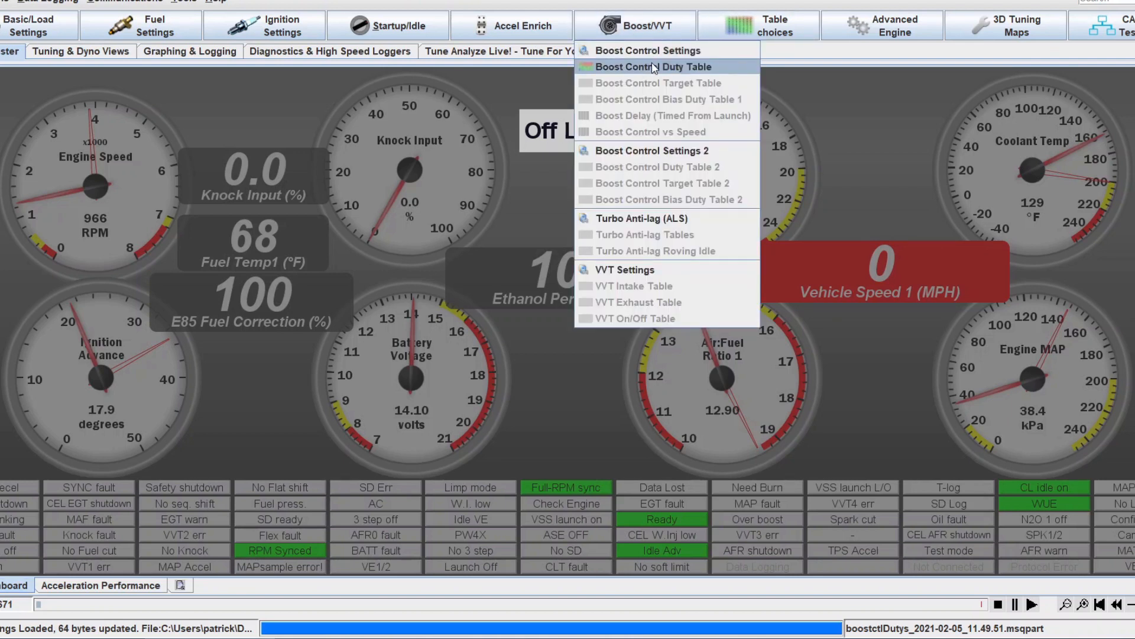
left_click(690, 68)
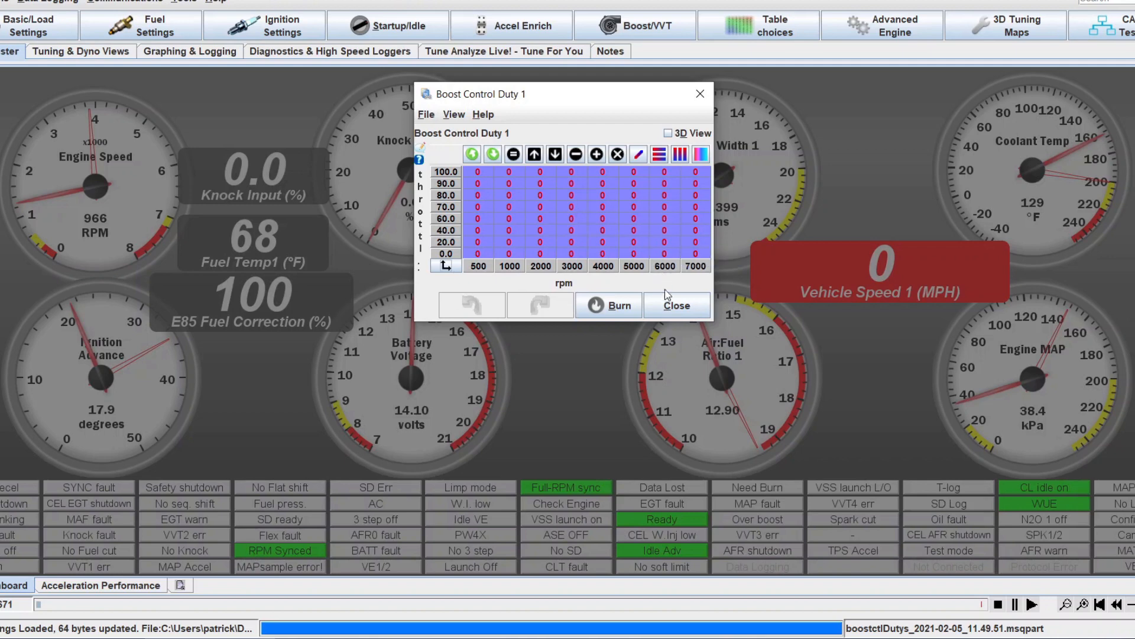
left_click(675, 308)
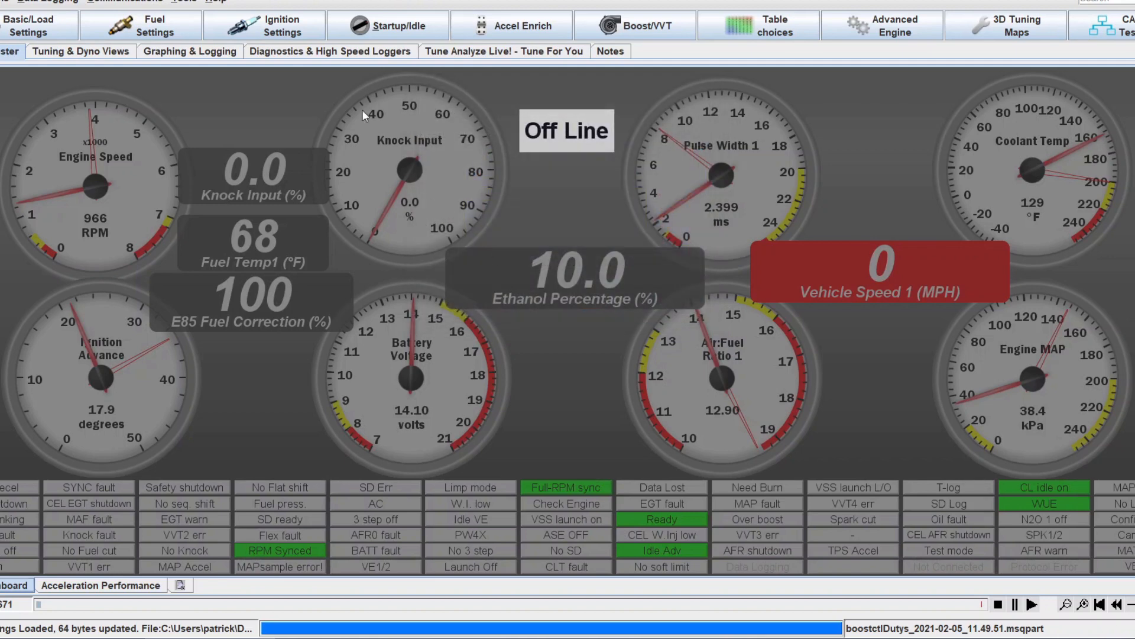
Open the graphing and logging view and check which fuel tables can replace Fuel VE Table 1 in its pane.
left_click(216, 57)
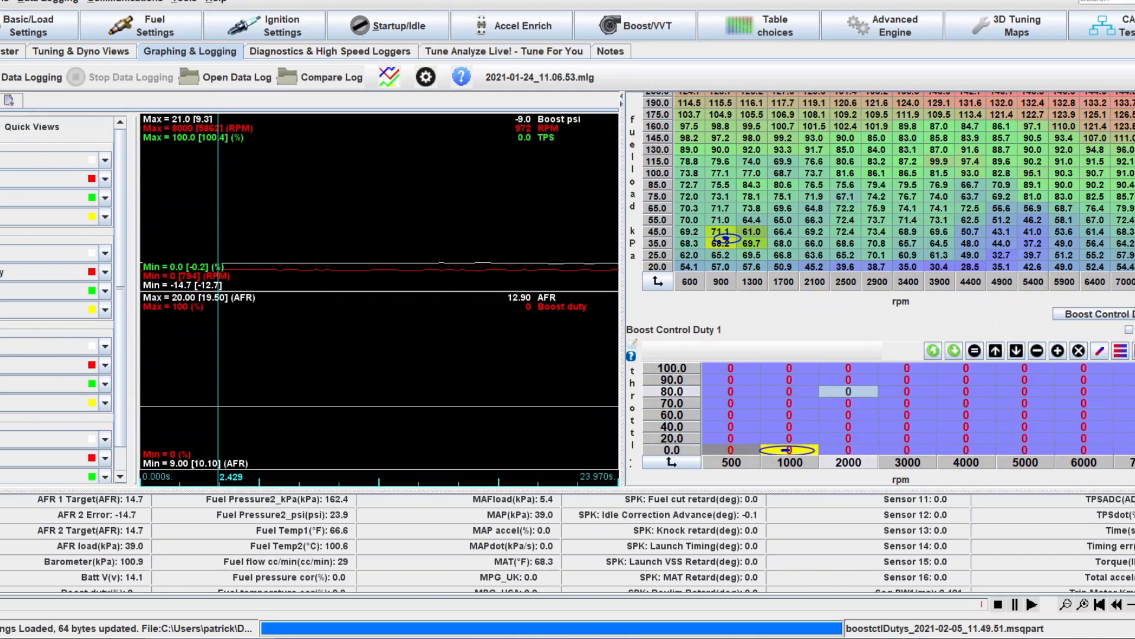
scroll(1116, 136, "up", 2)
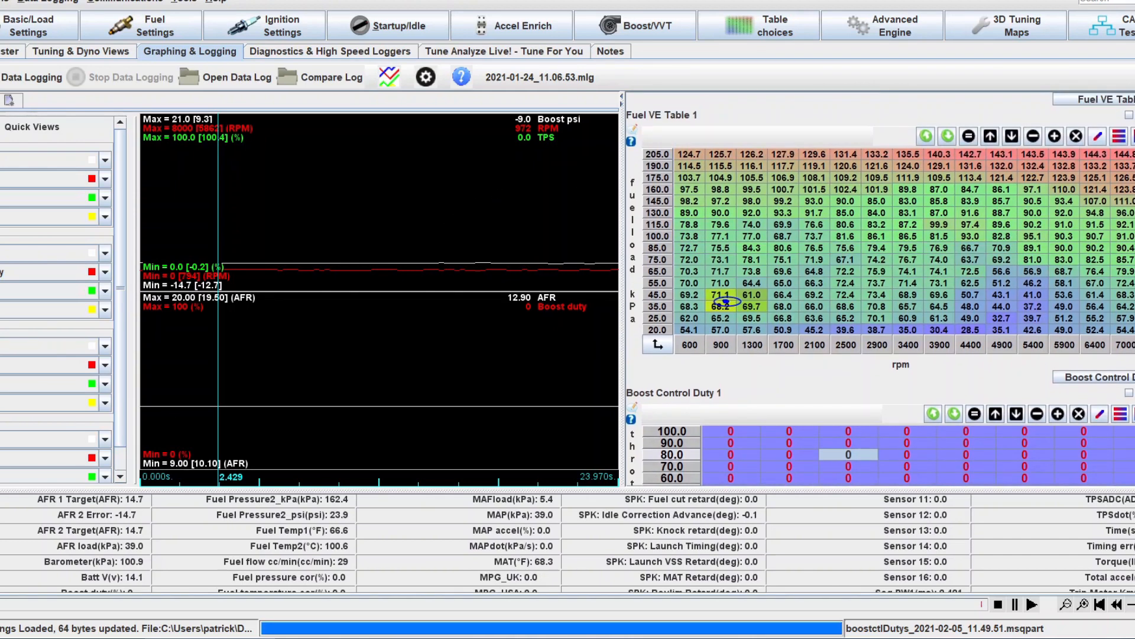
left_click(1119, 105)
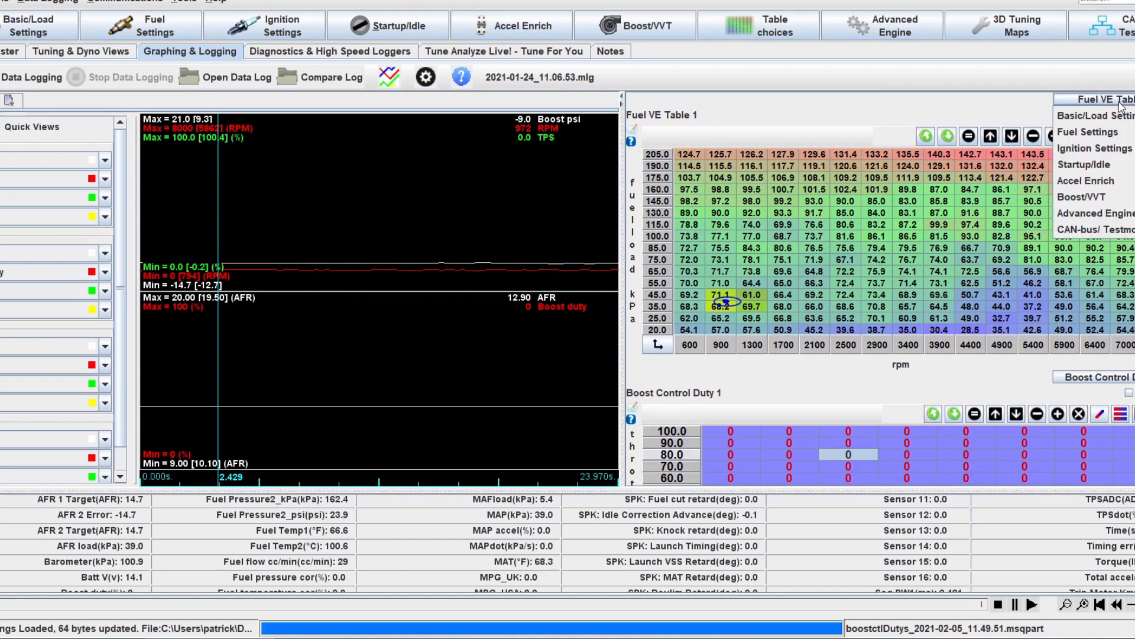
mouse_move(1121, 118)
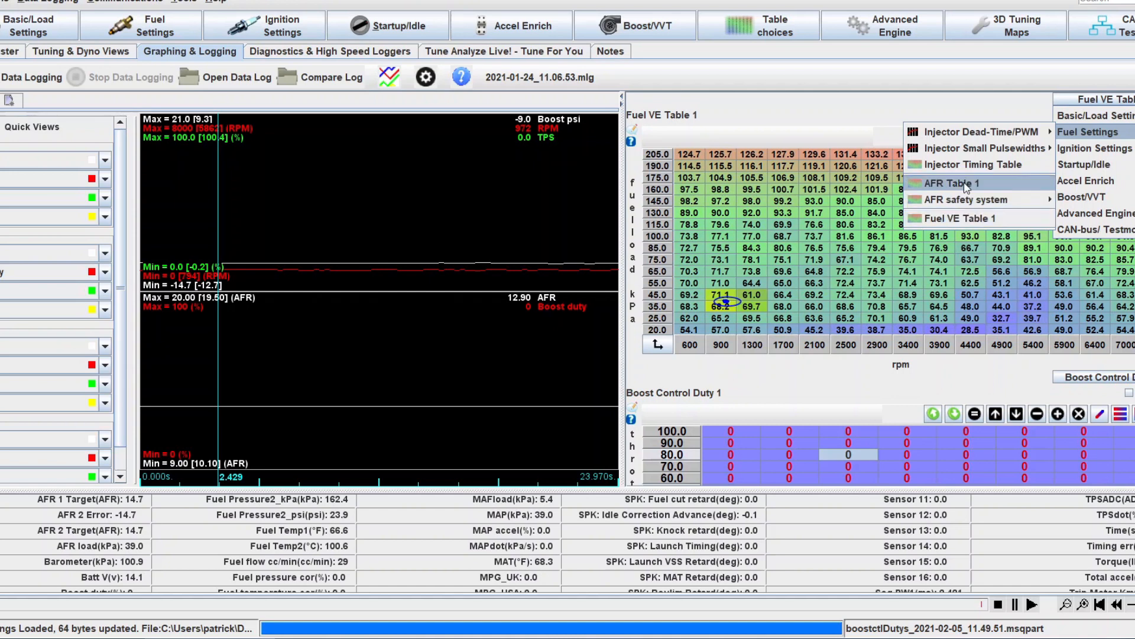
left_click(858, 110)
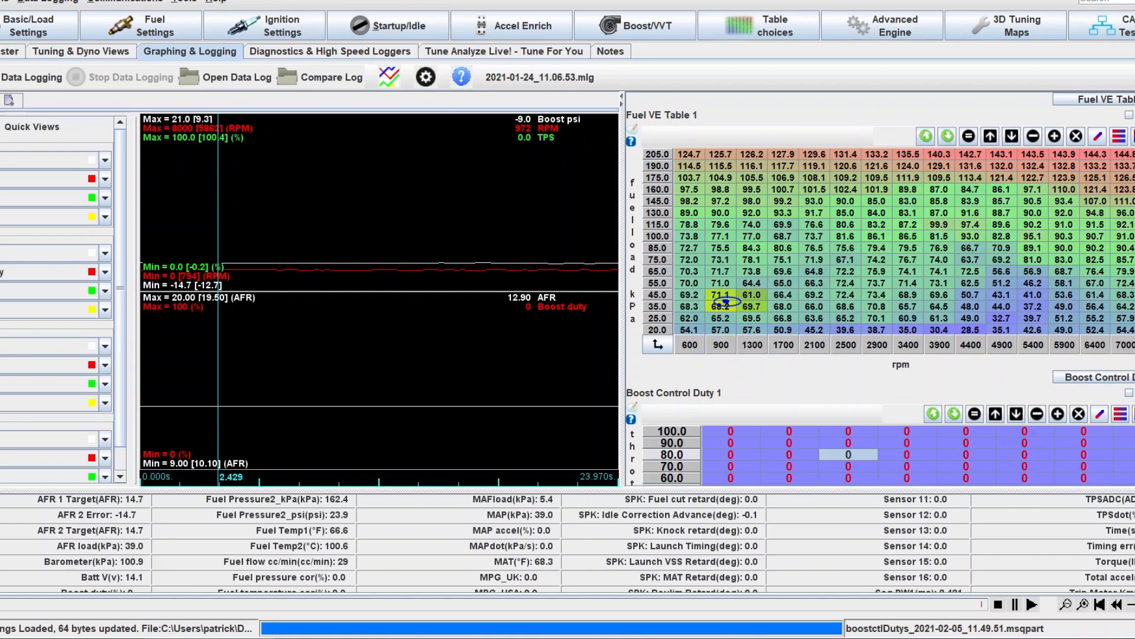
Show the Boost Control Duty Table in the table pane beneath the VE table and select cells in its 100% throttle row.
scroll(1029, 339, "down", 3)
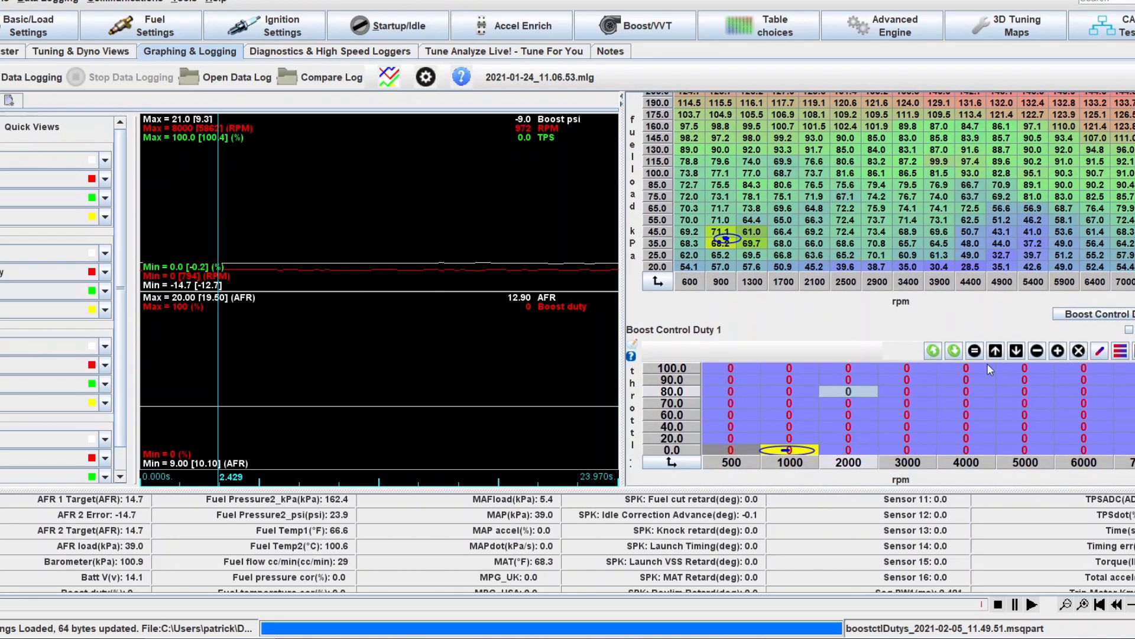
left_click(1107, 317)
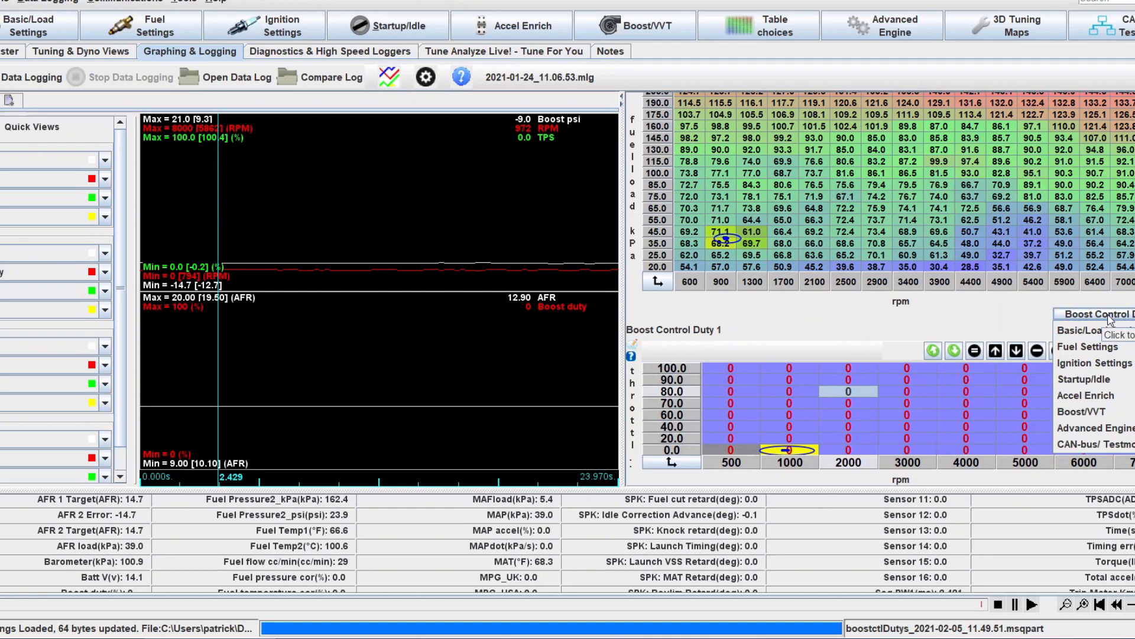
mouse_move(1114, 413)
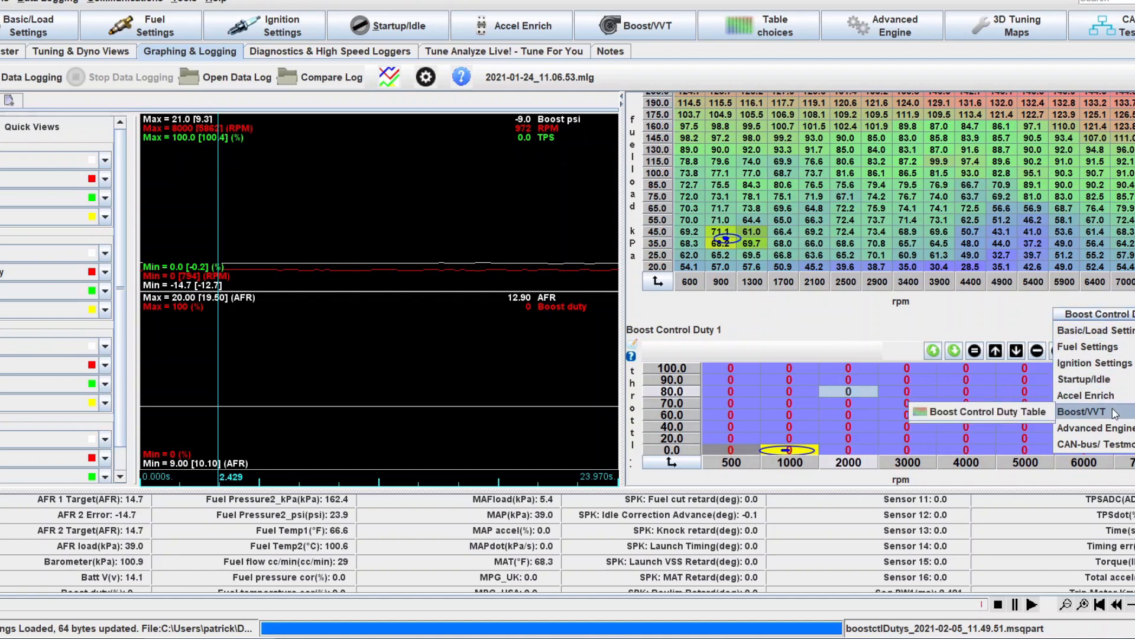
left_click(1040, 413)
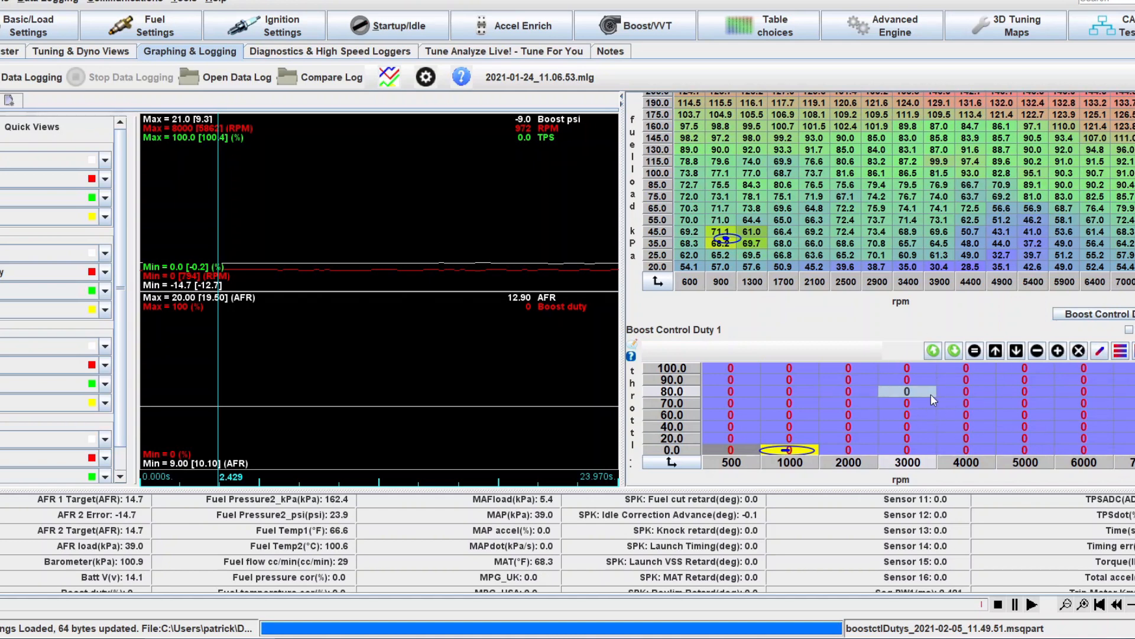
left_click(836, 365)
left_click(739, 367)
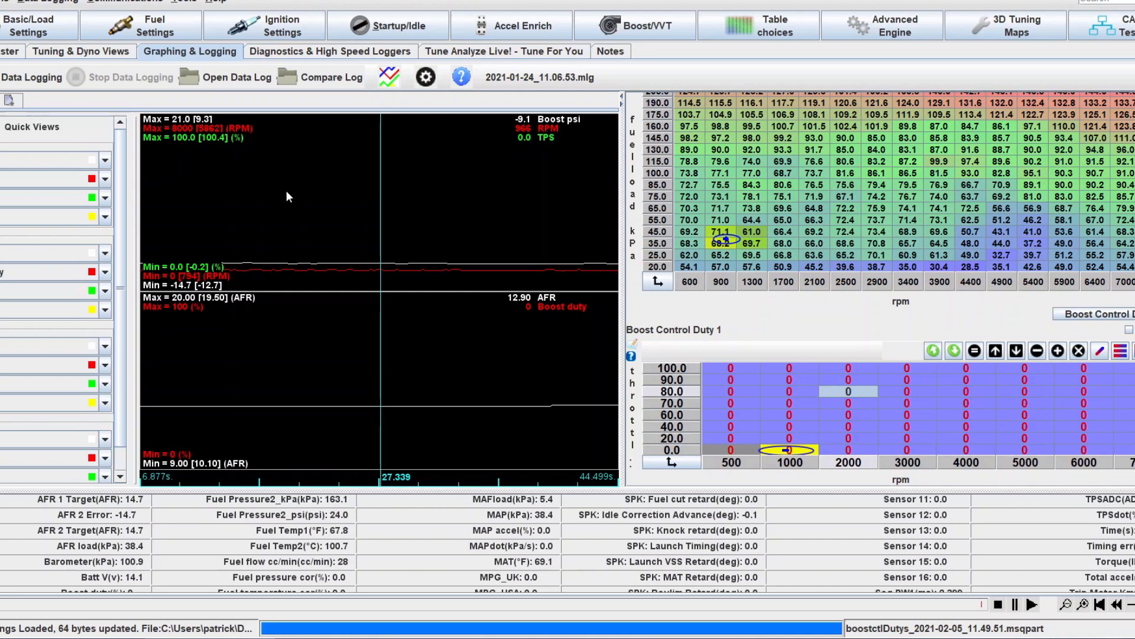
Search the data log for a record with a TPS value of 100.
right_click(294, 158)
mouse_move(302, 169)
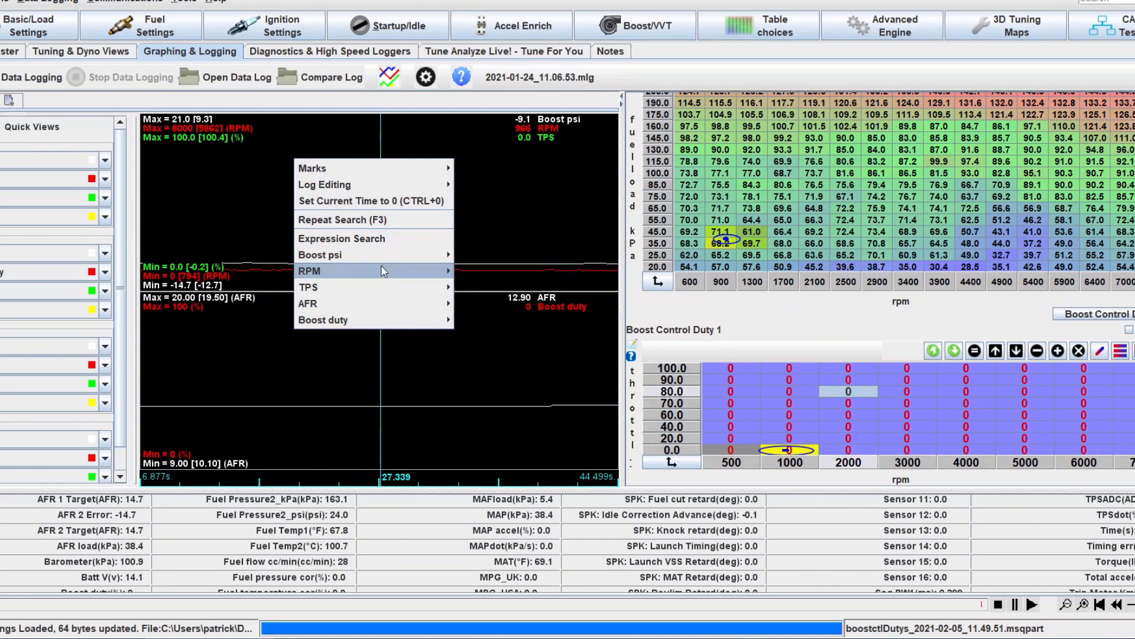
mouse_move(377, 267)
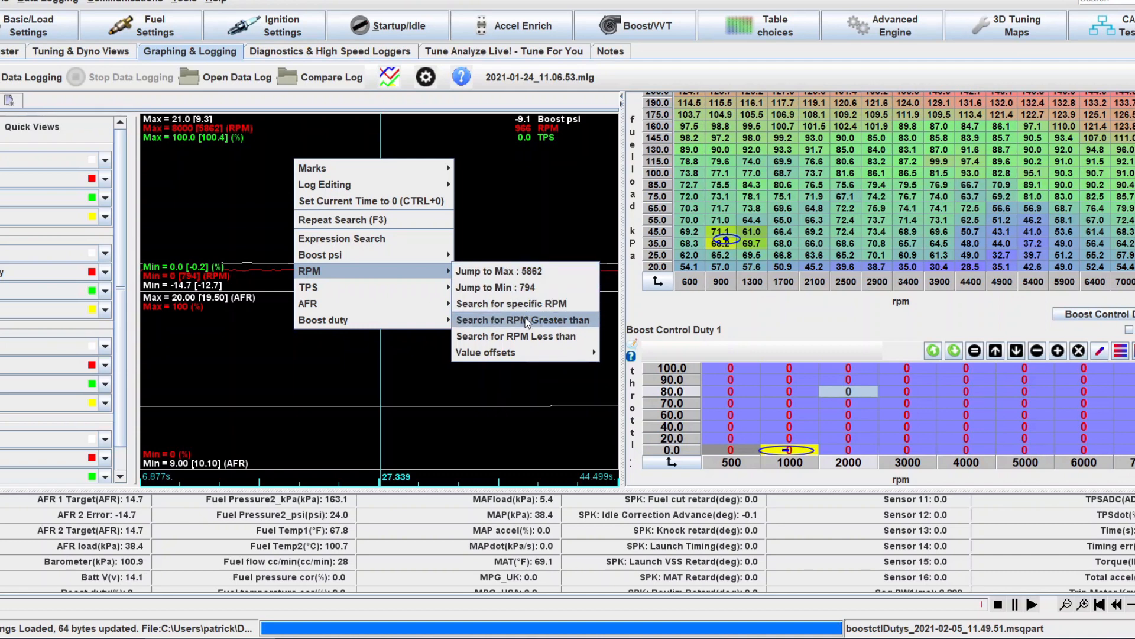
mouse_move(436, 288)
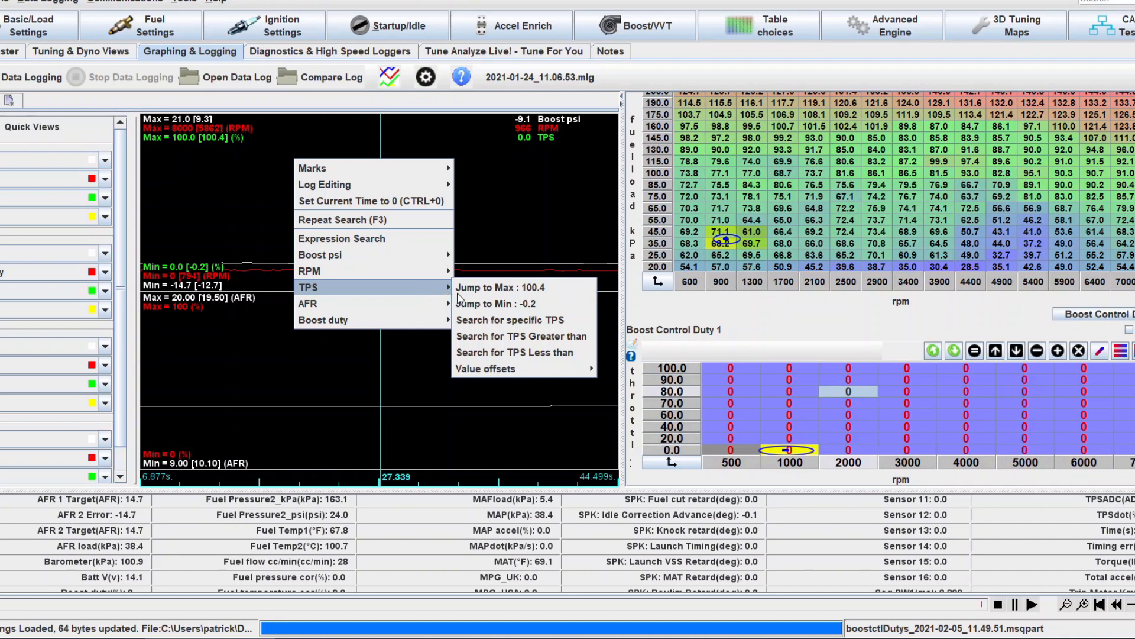
left_click(536, 322)
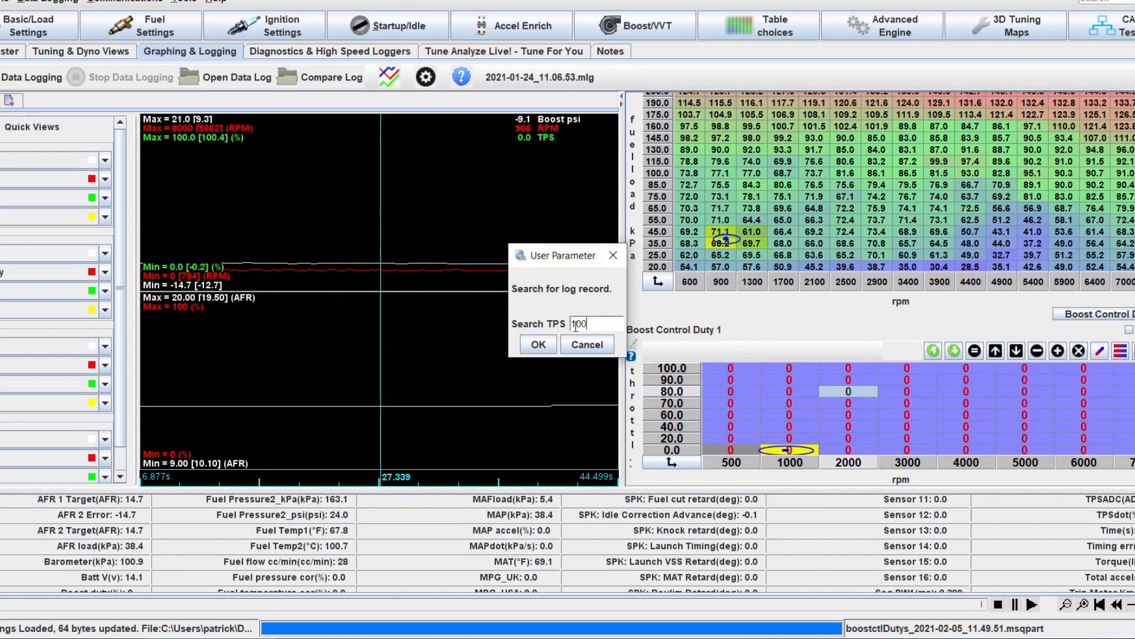
left_click(538, 345)
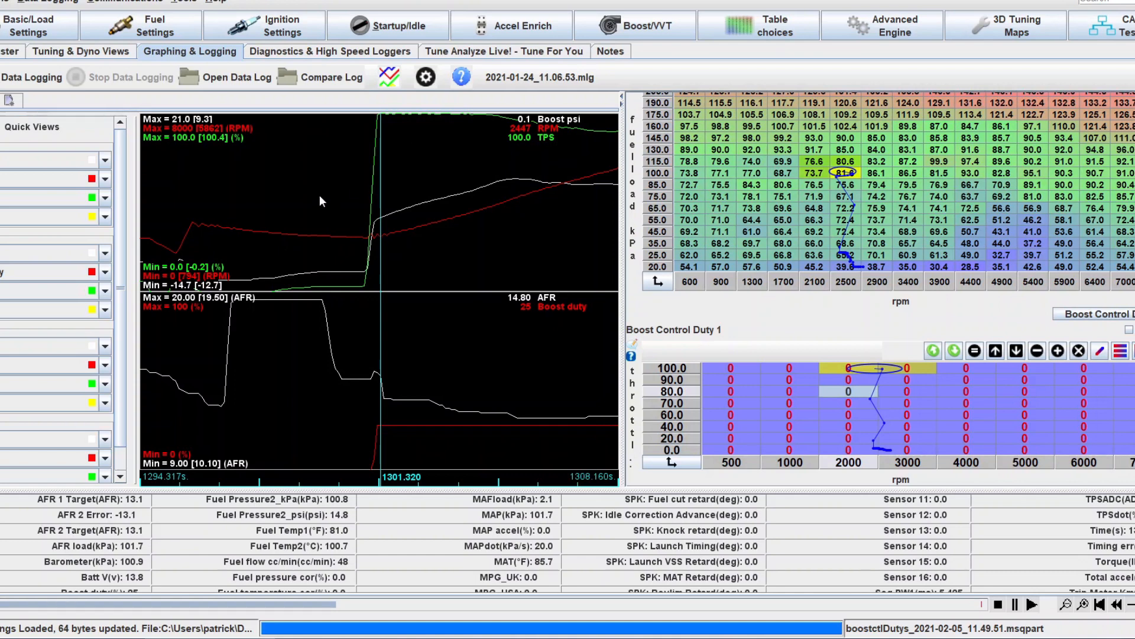
Move the log cursor through the full-throttle pull, from before throttle opening to the boost peak.
right_click(301, 186)
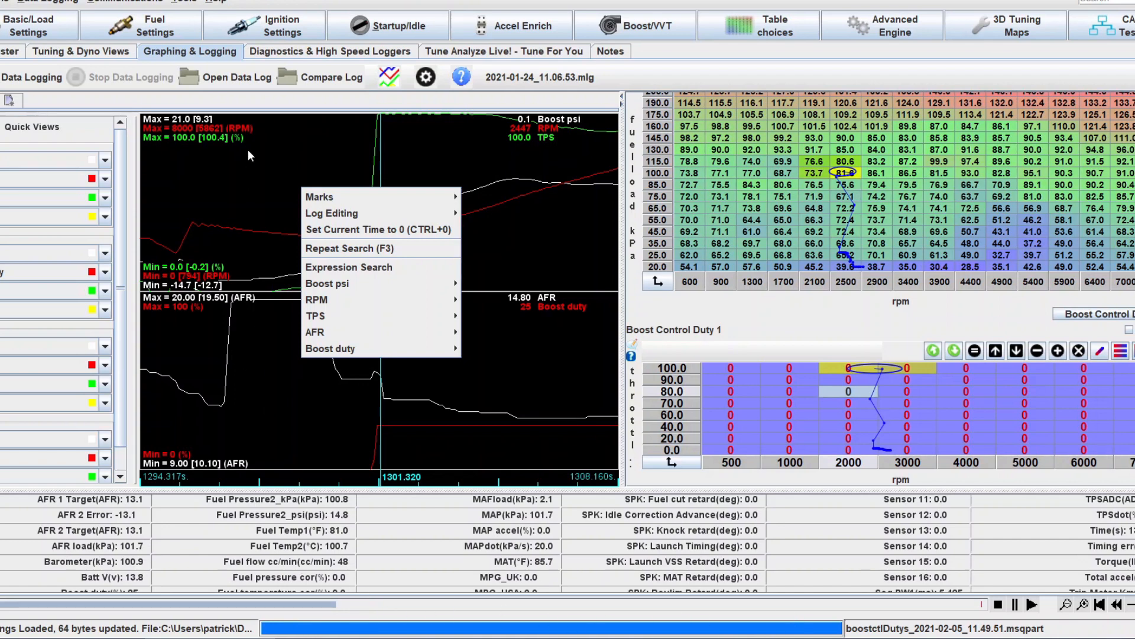
left_click(277, 165)
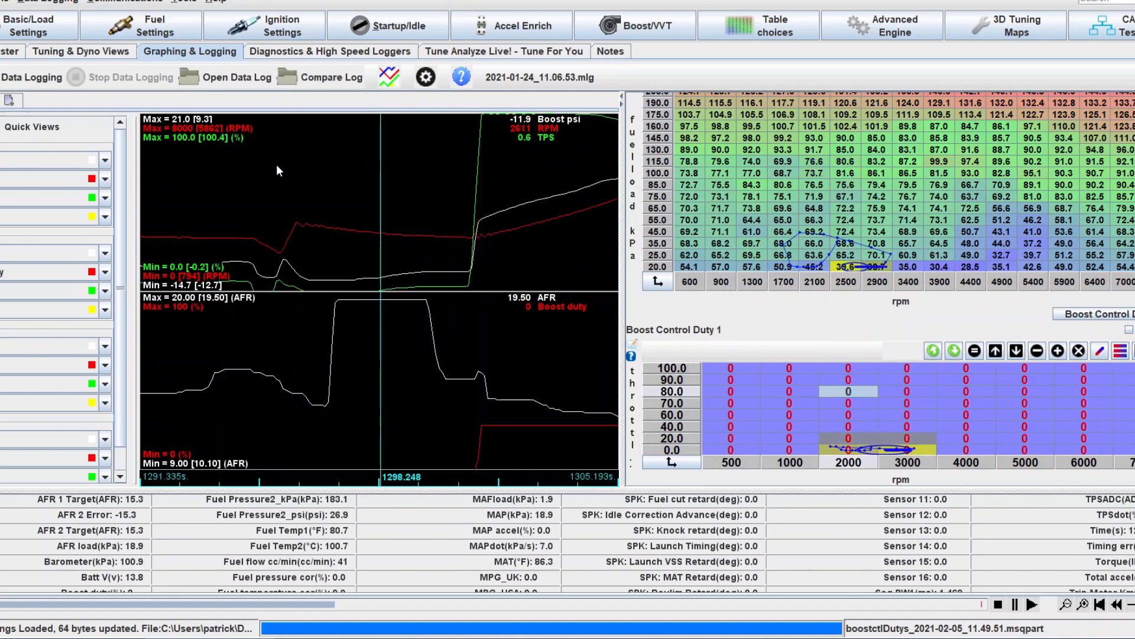
left_click(477, 223)
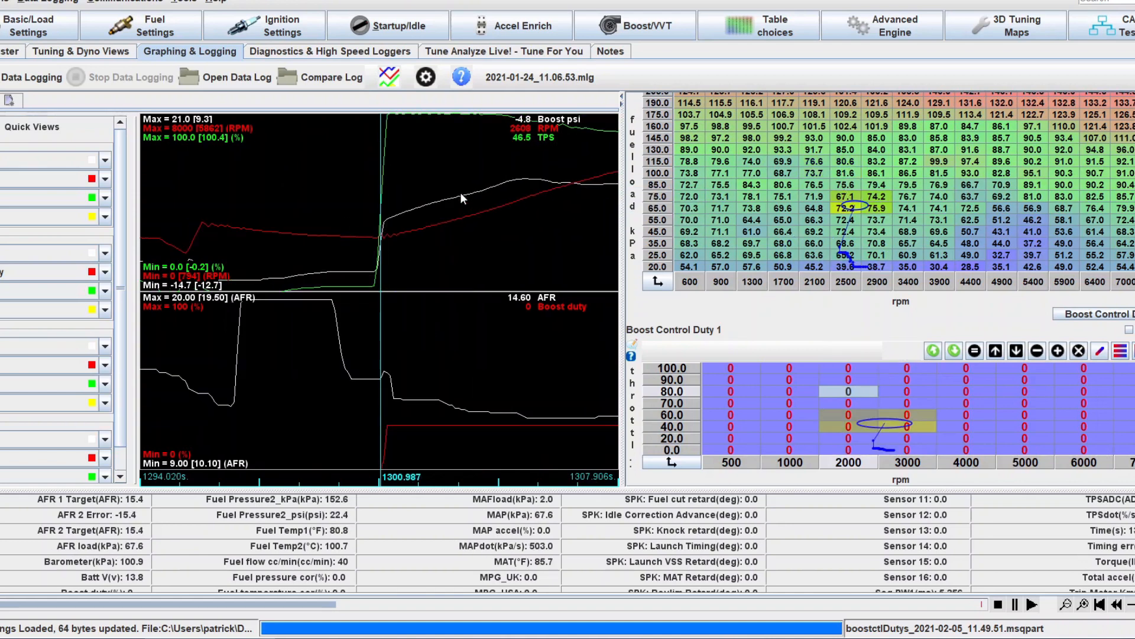
left_click(522, 178)
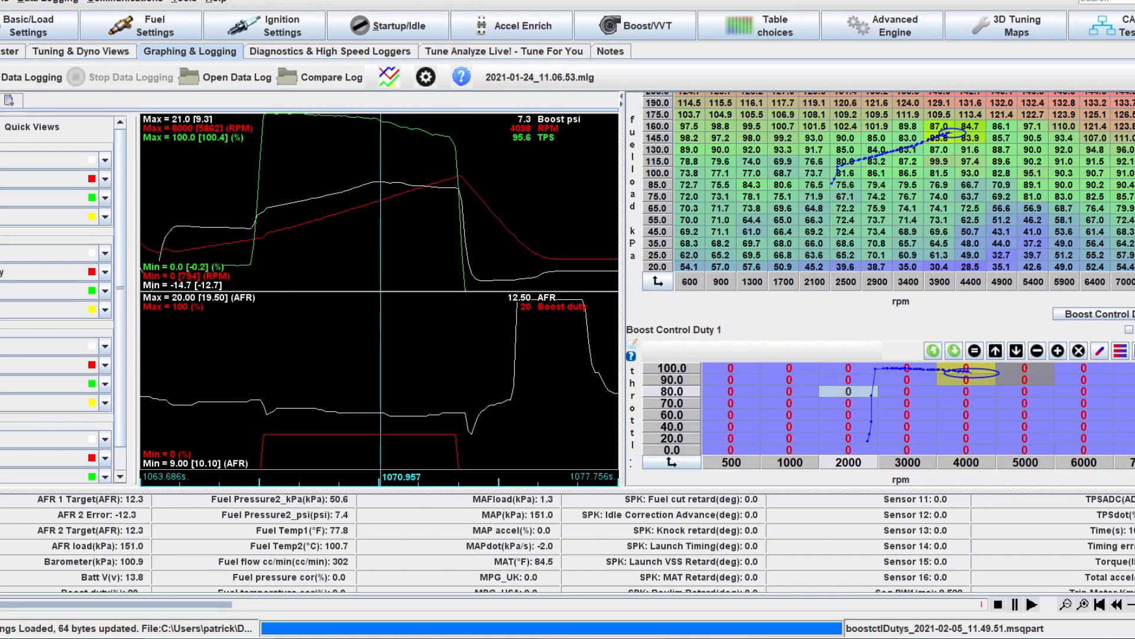
Switch to the Paint window containing the red curve sketch.
mouse_move(602, 638)
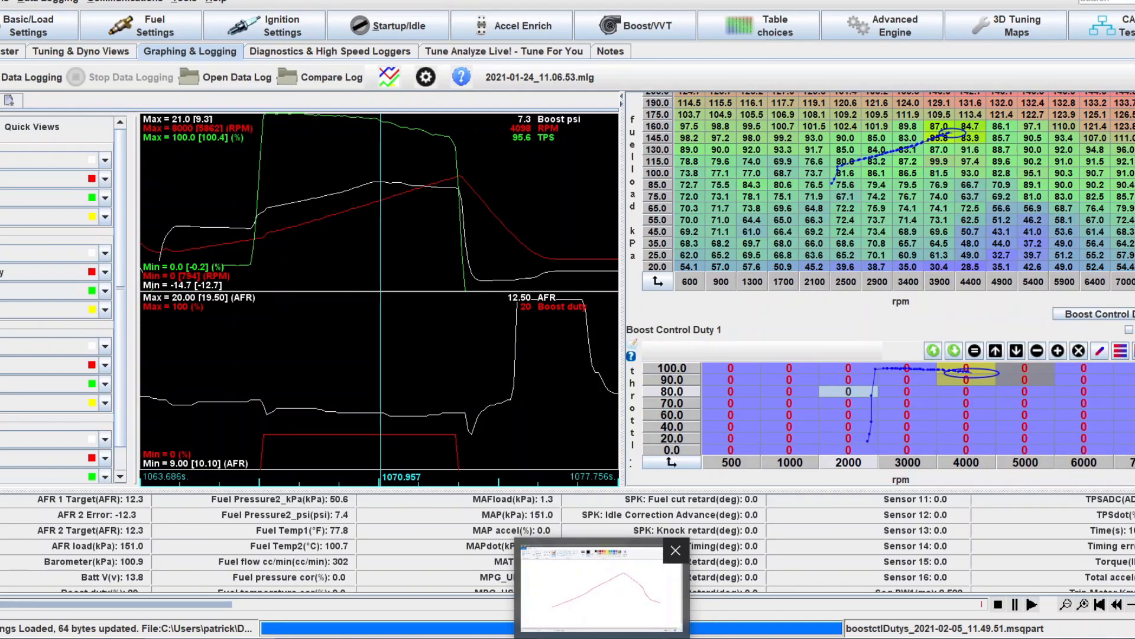
left_click(602, 637)
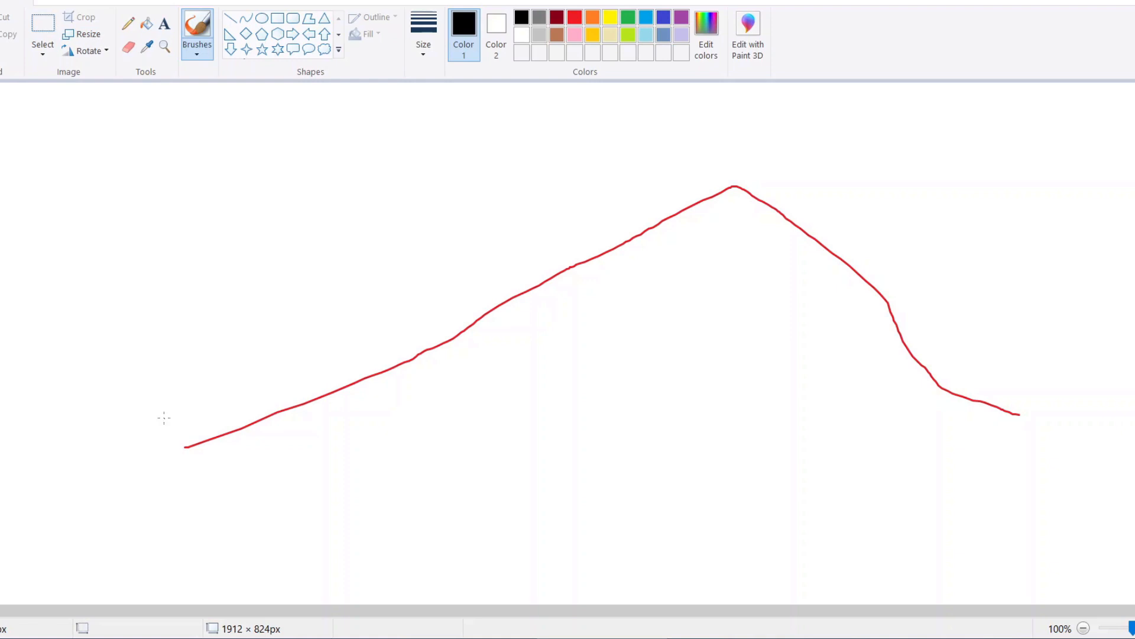
Sketch black comparison curves peaking earlier and later than the red curve, undoing each attempt.
left_click_drag(164, 418, 235, 377)
mouse_move(290, 342)
left_mouse_down()
mouse_move(530, 175)
mouse_move(702, 235)
mouse_move(943, 235)
left_mouse_up()
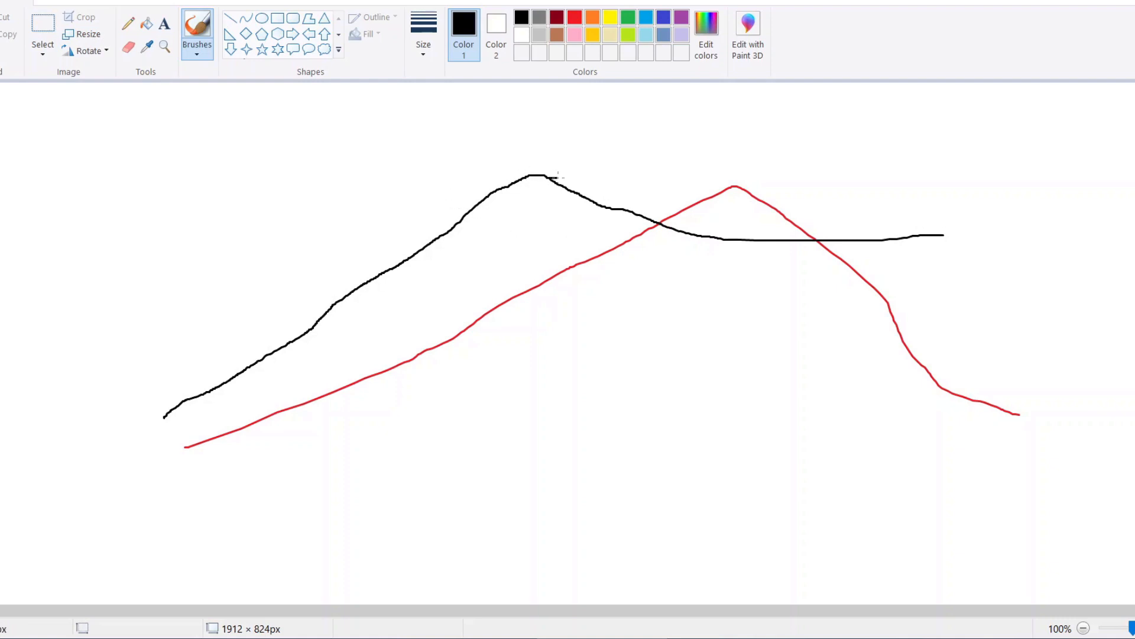
mouse_move(558, 177)
left_mouse_down()
mouse_move(762, 301)
mouse_move(884, 422)
left_mouse_up()
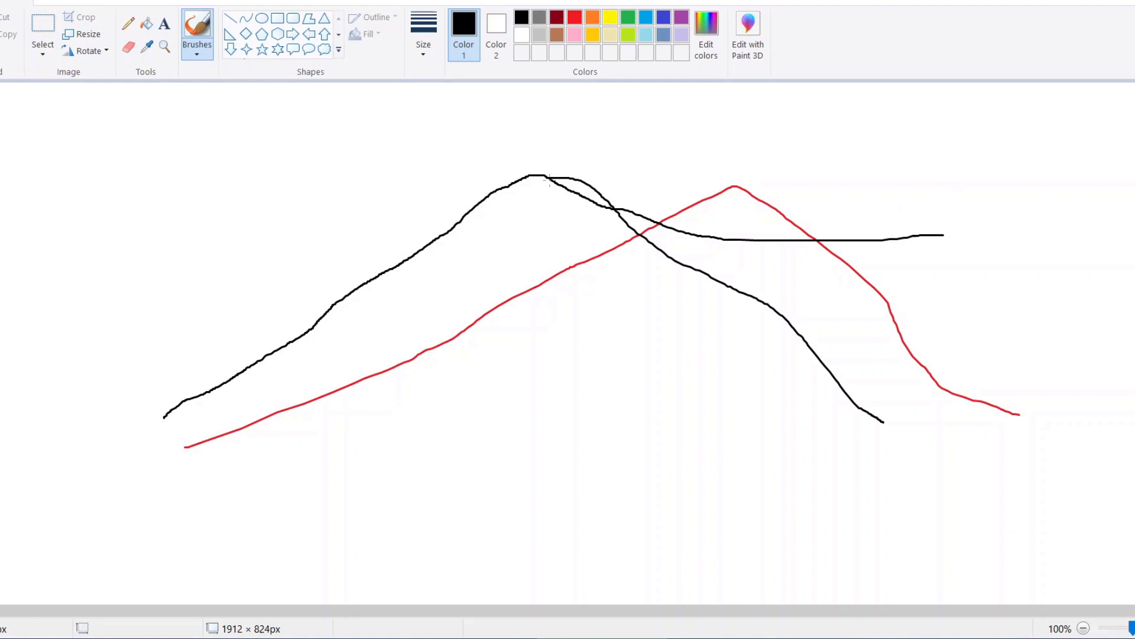
key("ctrl+z")
key("ctrl+z")
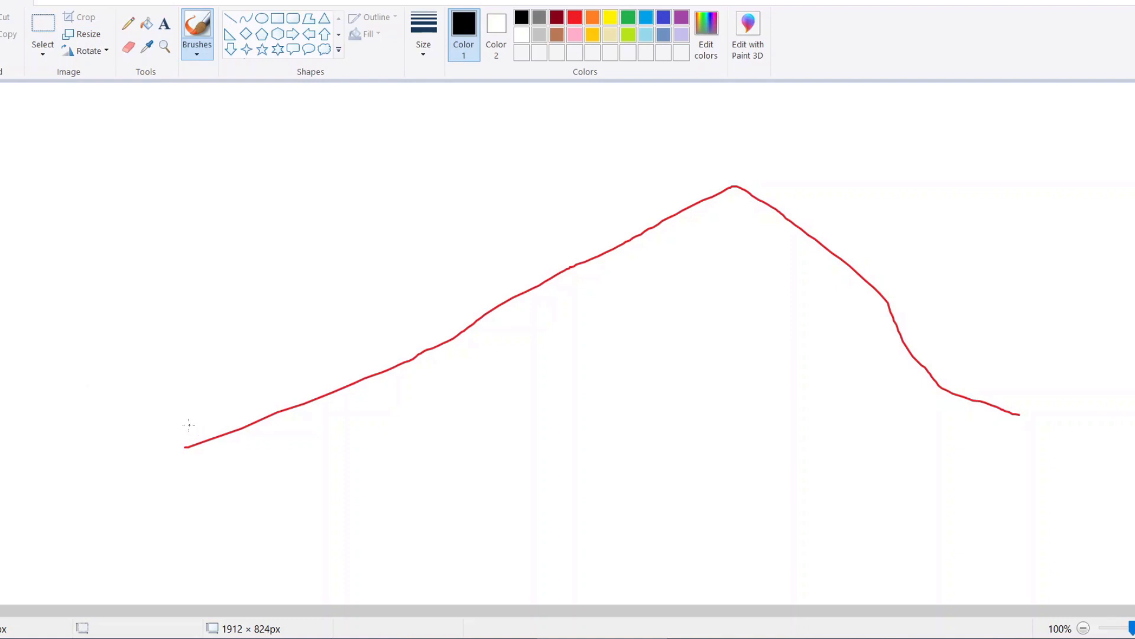
mouse_move(189, 424)
left_mouse_down()
mouse_move(669, 272)
mouse_move(859, 185)
mouse_move(909, 199)
mouse_move(1059, 310)
left_mouse_up()
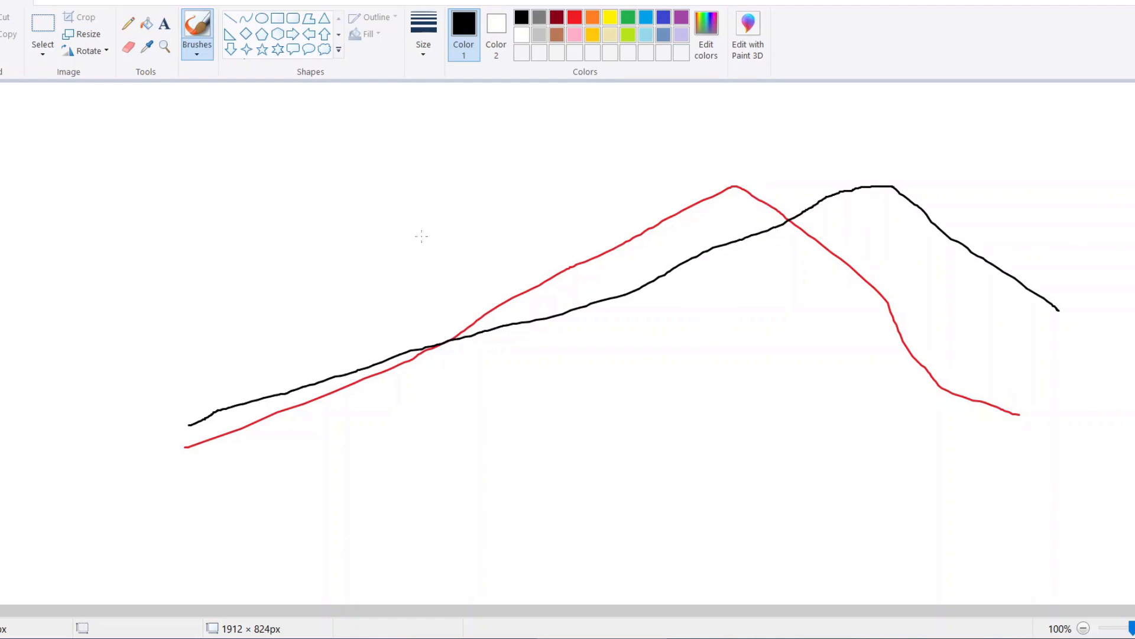
key("ctrl+z")
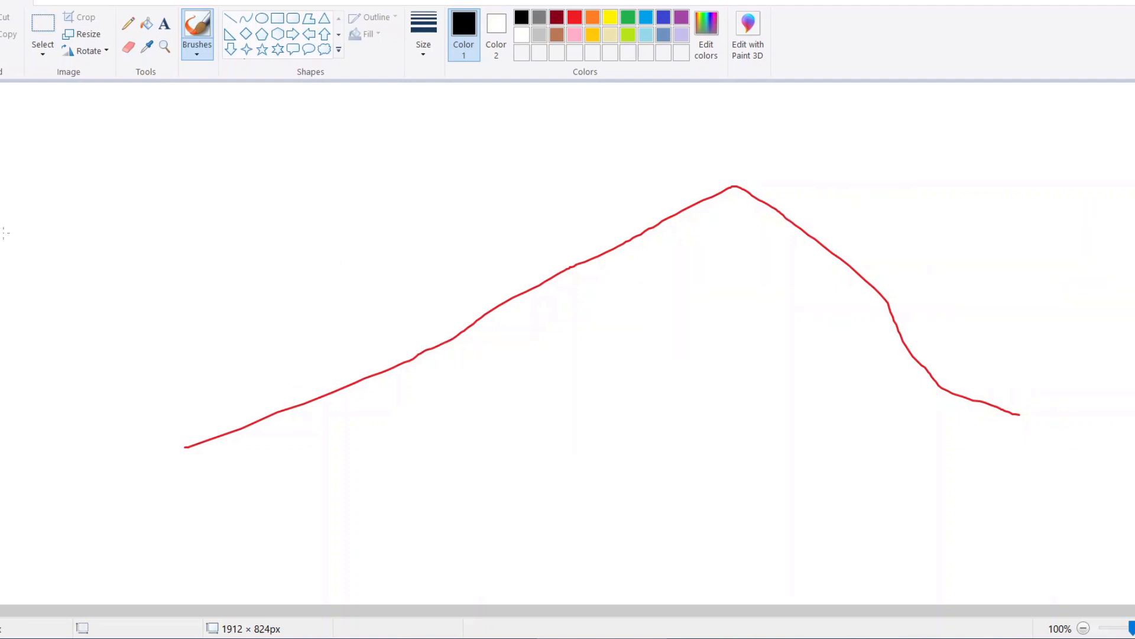
Draw a black curve with an earlier rise and a long flat top against the red one, and add a green stroke above the plateau.
mouse_move(188, 414)
left_mouse_down()
mouse_move(515, 225)
mouse_move(566, 214)
mouse_move(799, 201)
mouse_move(896, 271)
mouse_move(972, 360)
left_mouse_up()
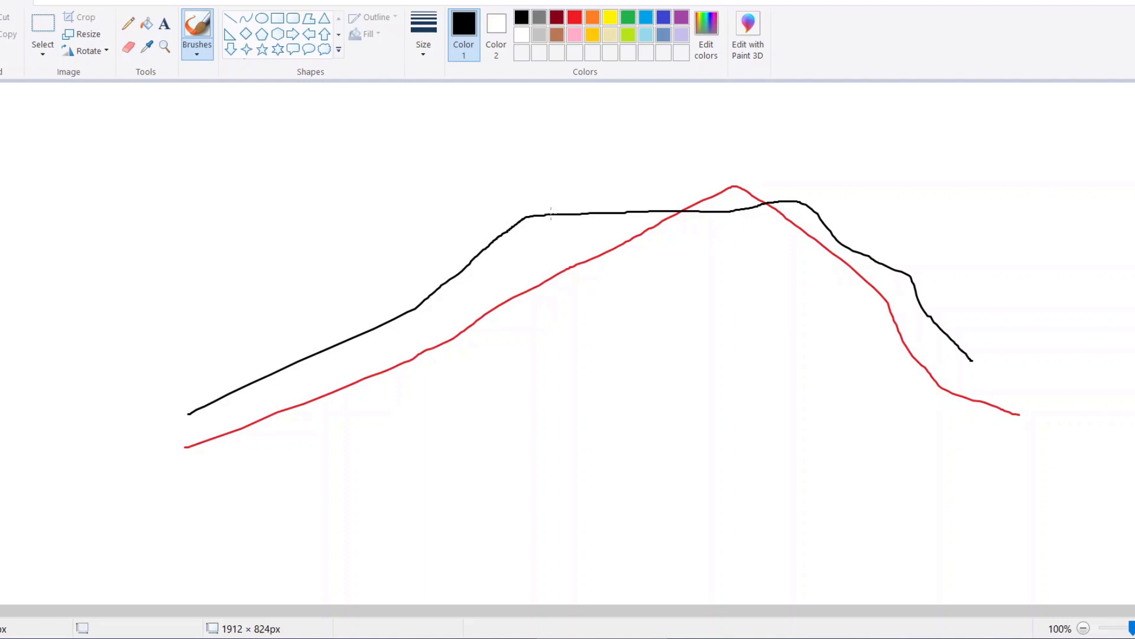
left_click(628, 18)
left_click_drag(517, 143, 813, 135)
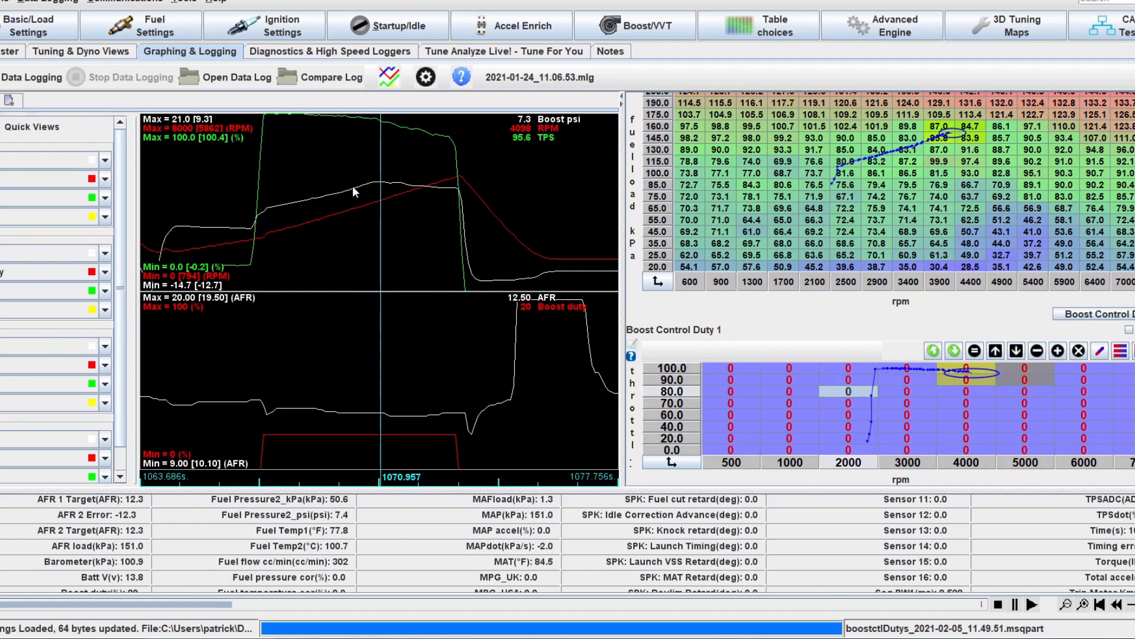
Return to TunerStudio and place the log cursor at the pull's boost peak.
left_click(374, 181)
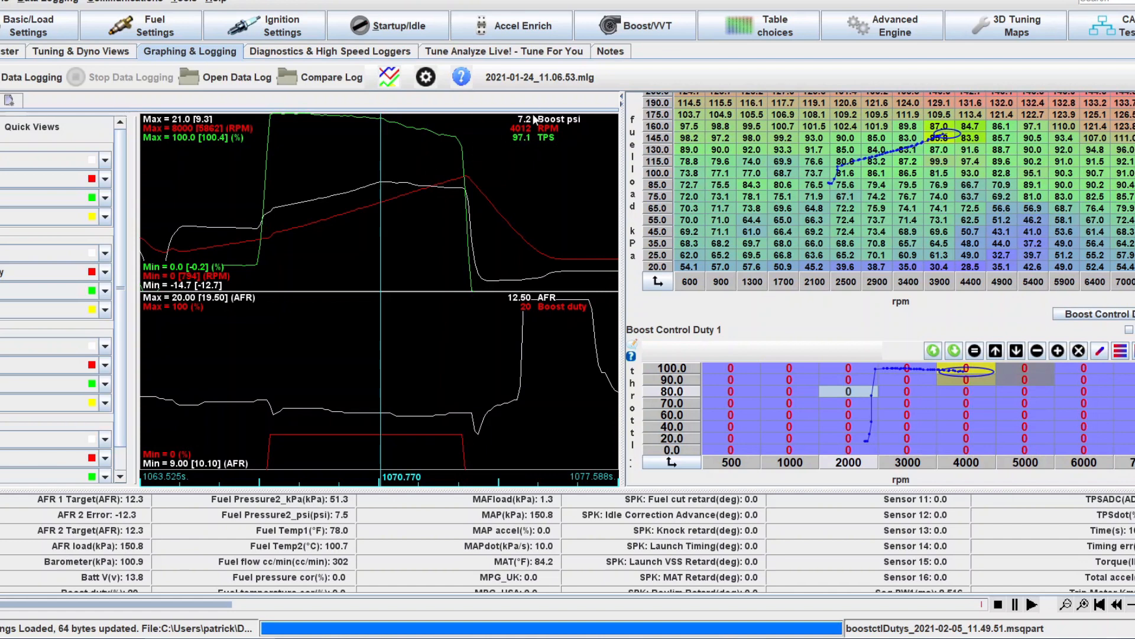
Examine the first pull's boost peak up close in the log, and select the boost duty cell at 2000 rpm and 80 throttle.
left_click(385, 180)
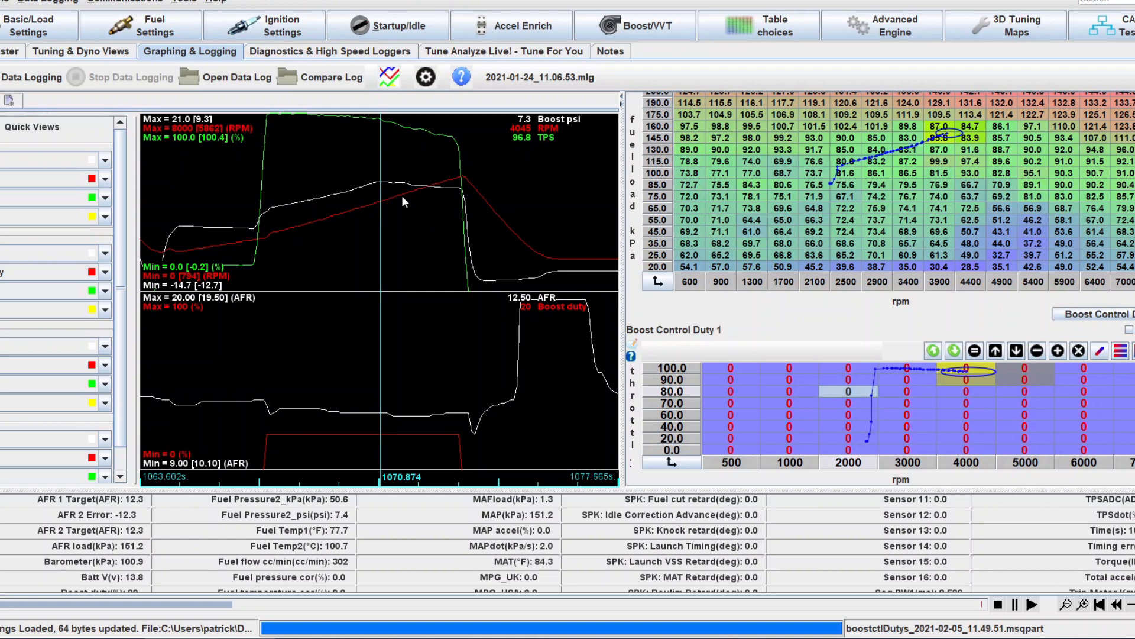
left_click(1083, 603)
left_click(1083, 604)
left_click(1083, 603)
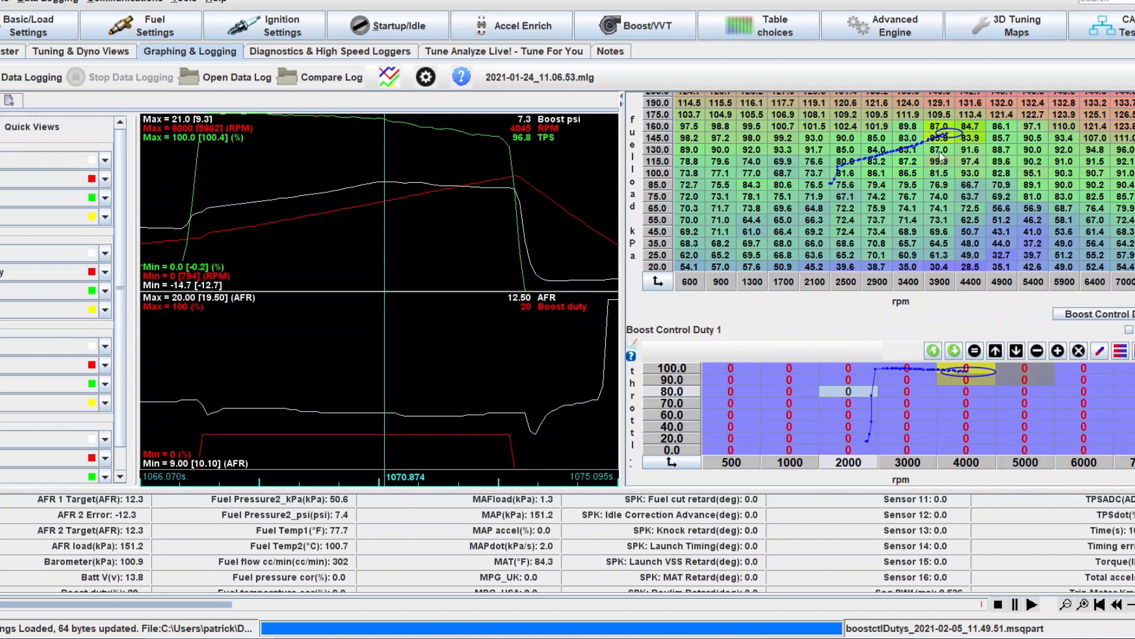
mouse_move(941, 139)
mouse_move(875, 383)
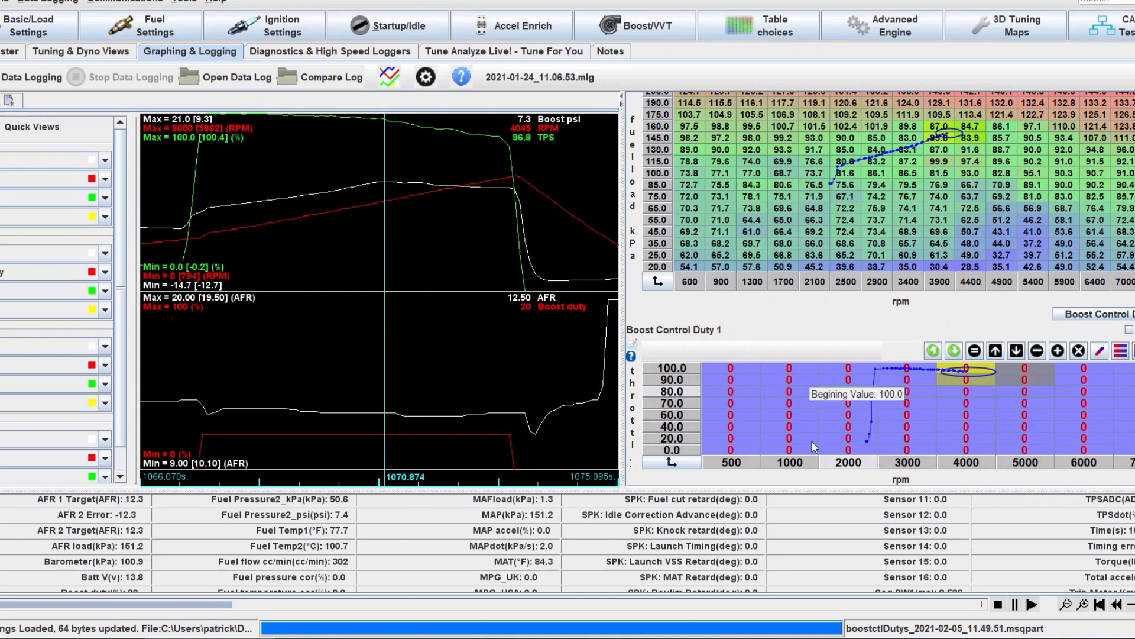
left_click(845, 393)
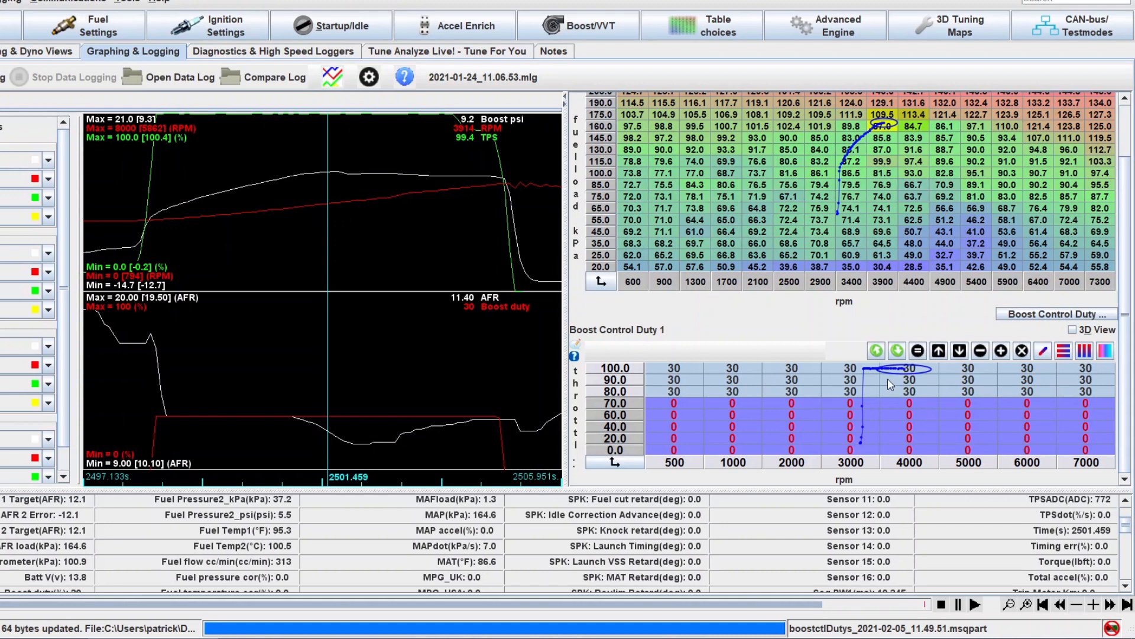
Inspect the start of the 30-duty pull with the log cursor and measure the interval between throttle opening and full throttle.
mouse_move(856, 374)
left_click(216, 194)
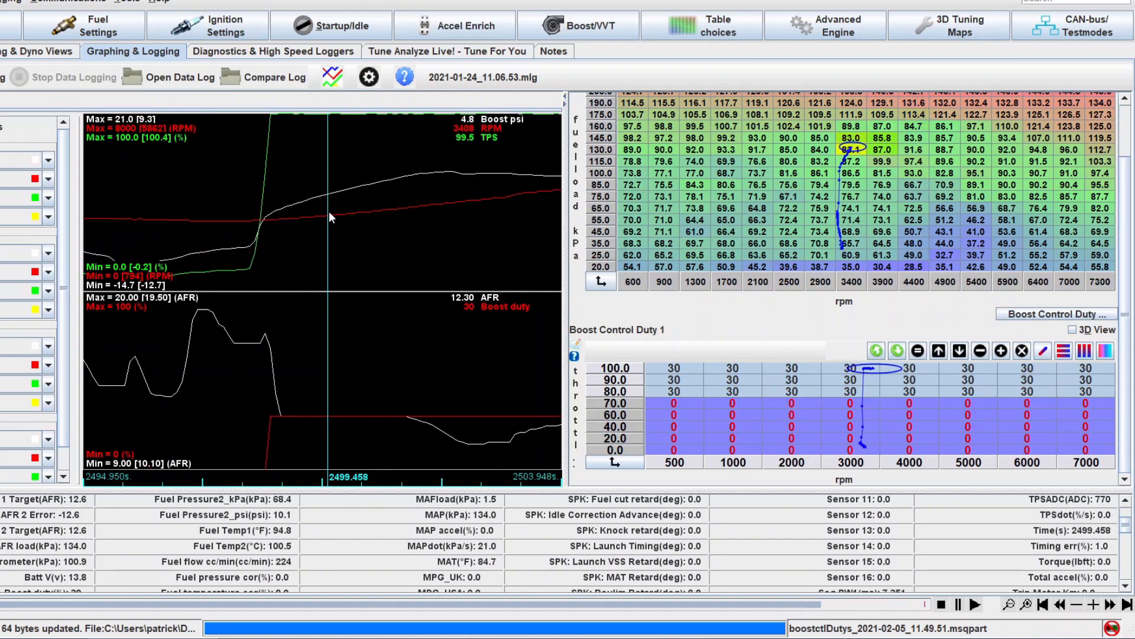
left_click(284, 215)
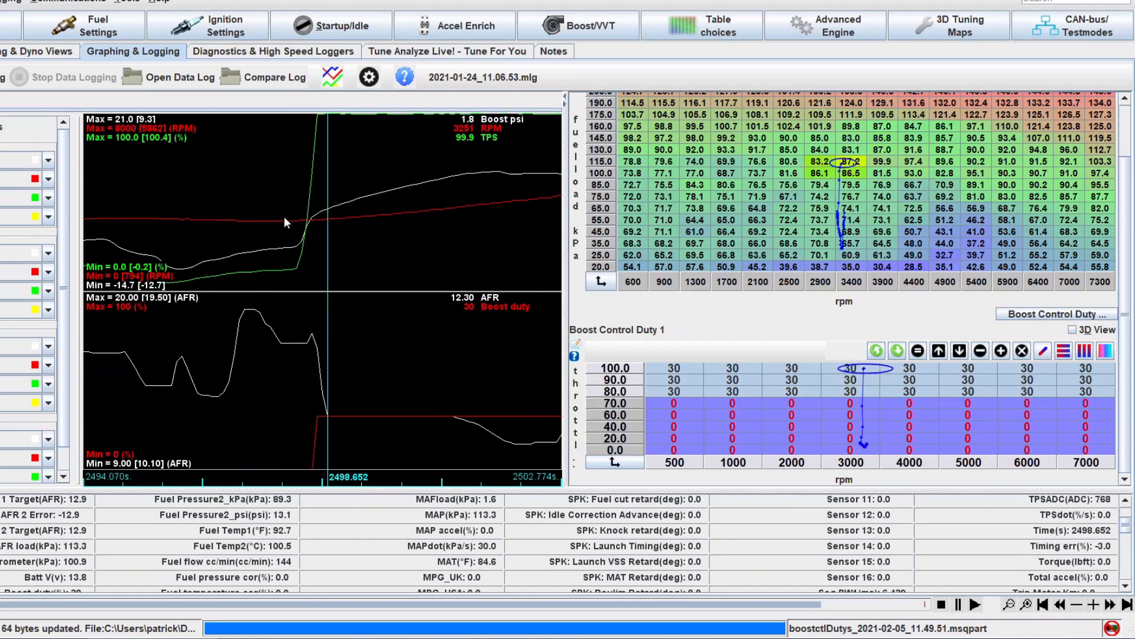
left_click(316, 218)
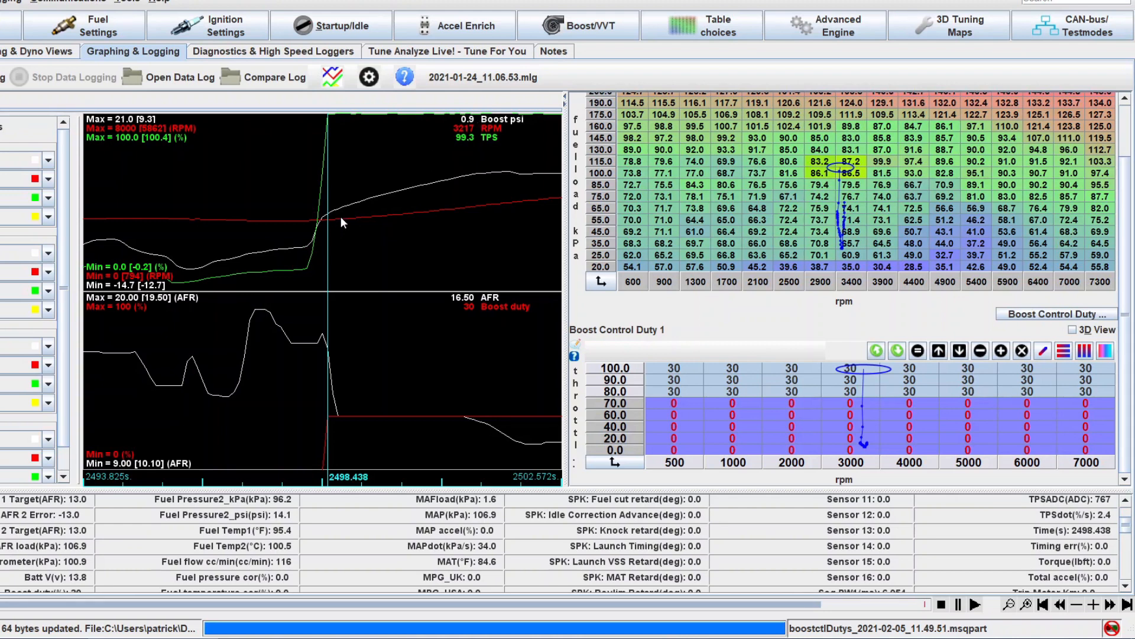
key("Right")
key("Right")
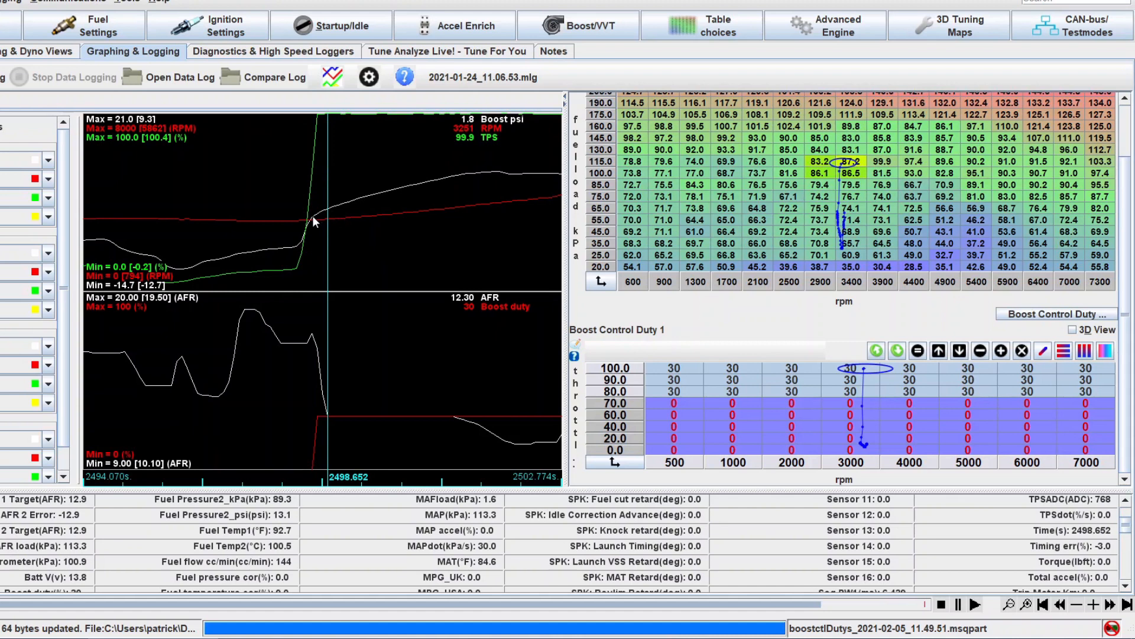
left_click_drag(302, 220, 332, 220)
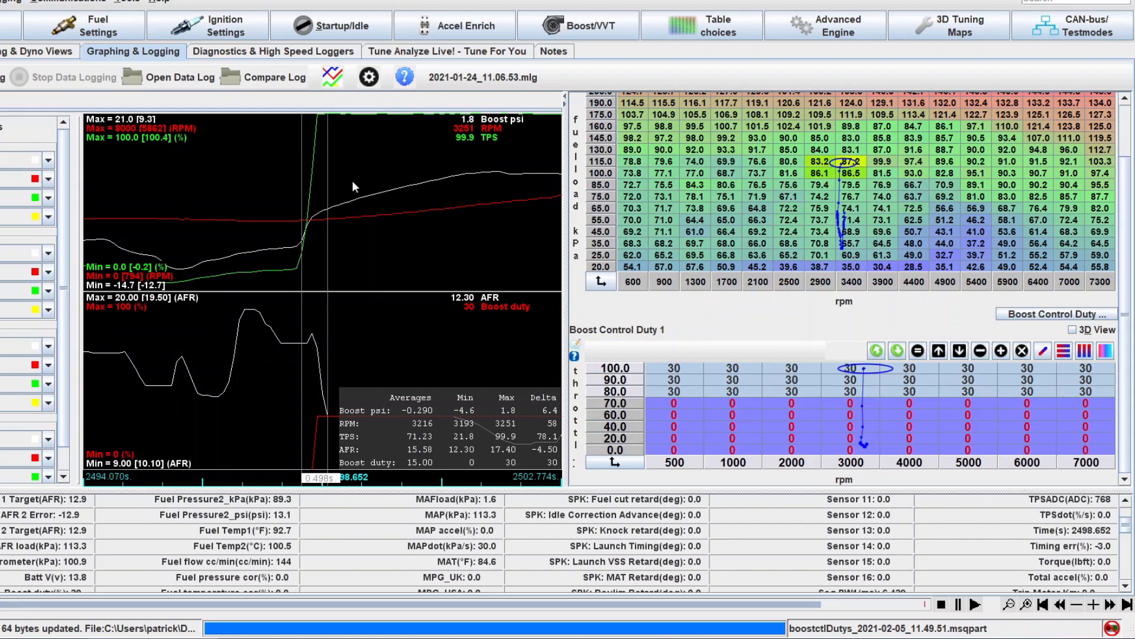
Trace the 30-duty pull with the log cursor from its boost rise past the peak and along the plateau to throttle lift-off.
left_click(376, 161)
left_click(461, 190)
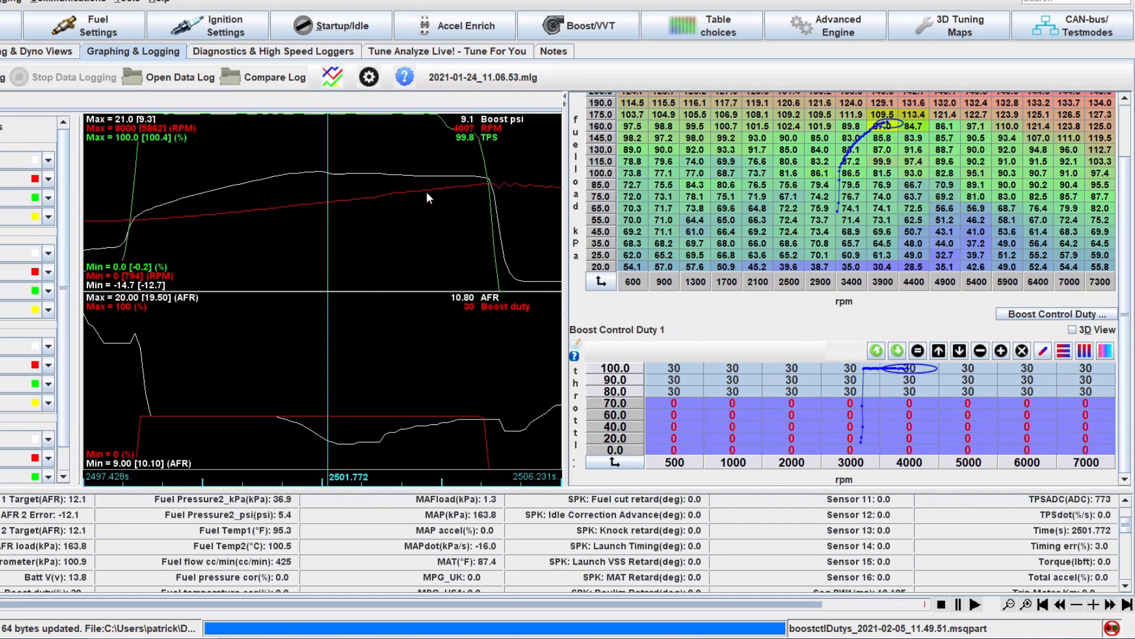
left_click(314, 173)
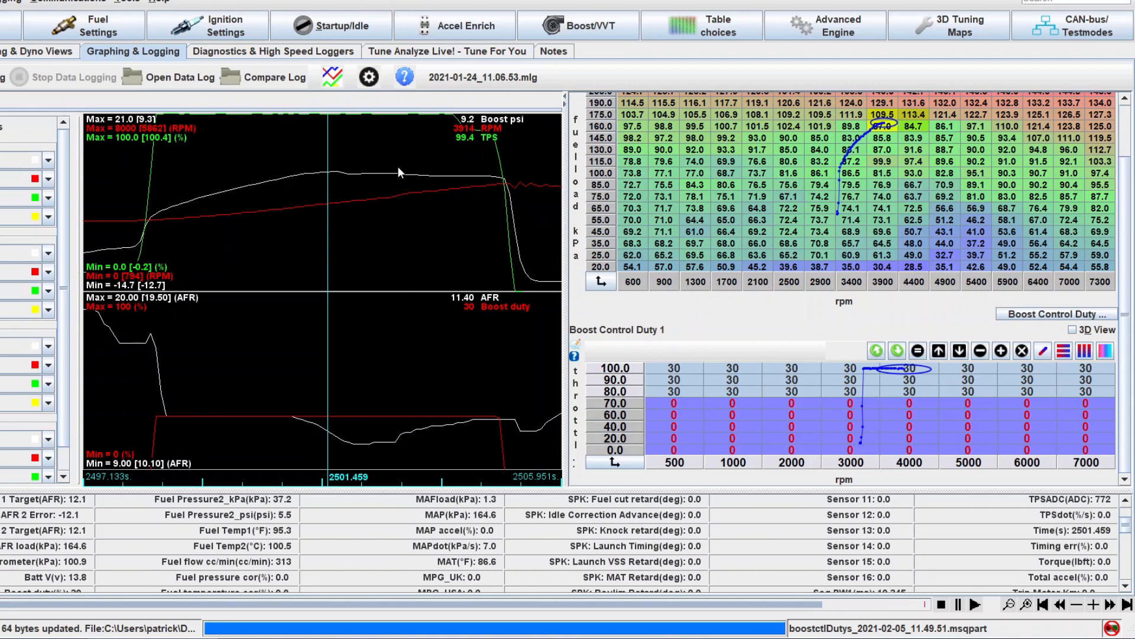
left_click(415, 175)
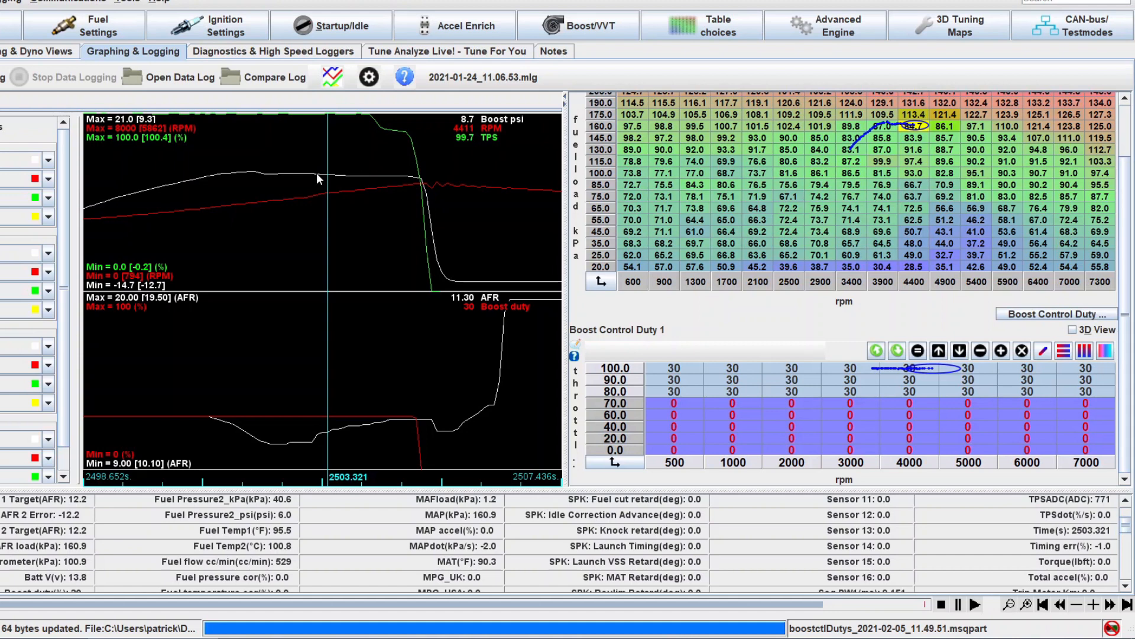
left_click(285, 173)
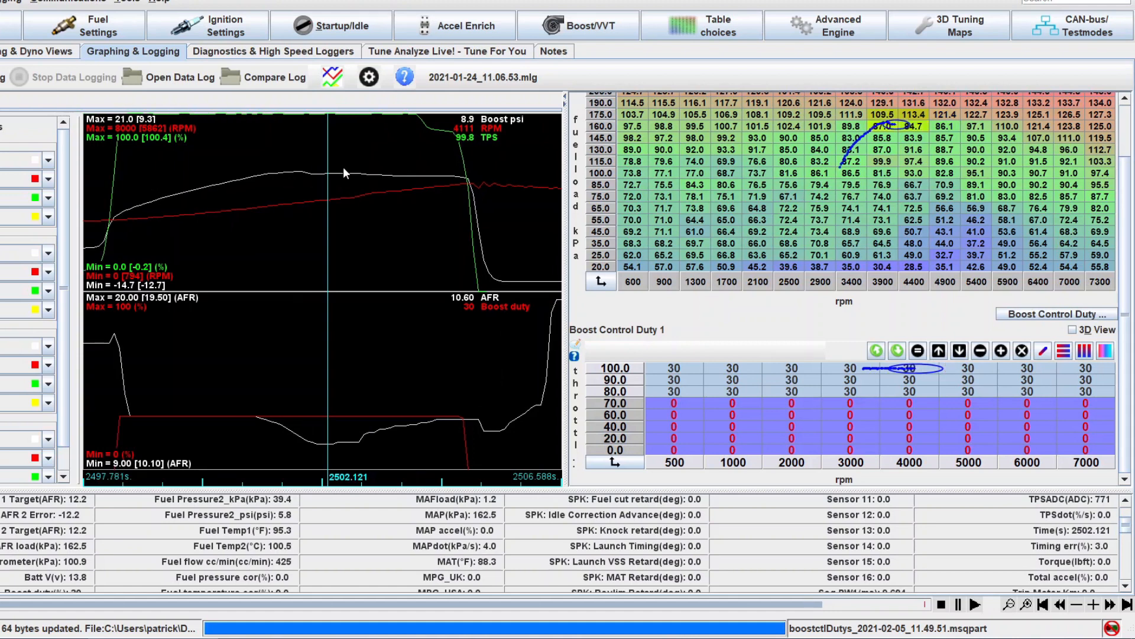
left_click(424, 176)
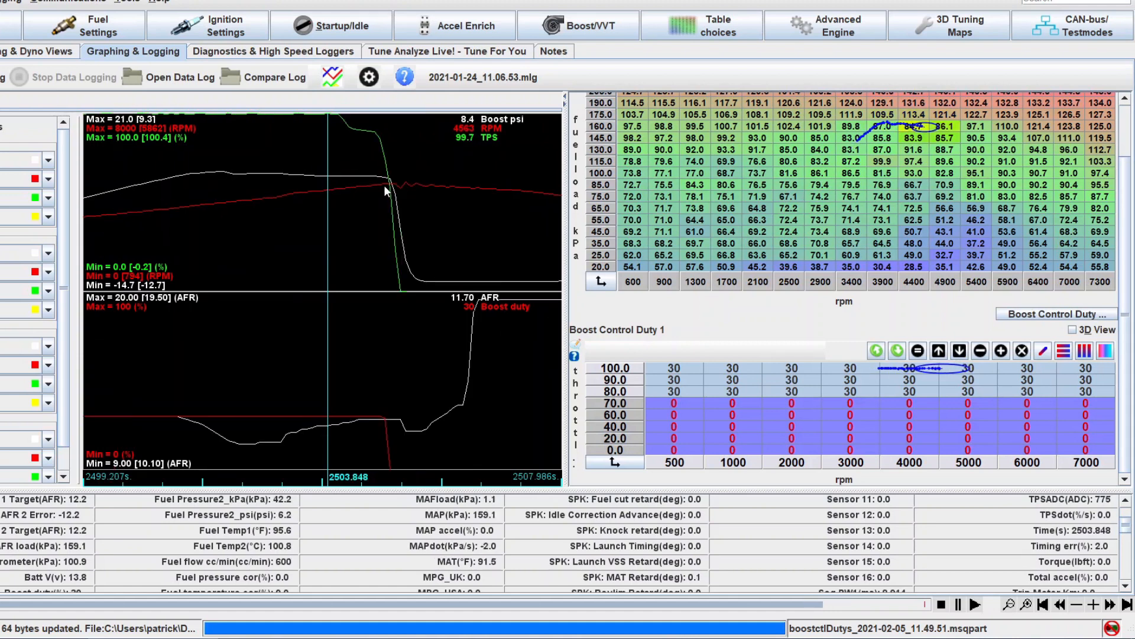
left_click(385, 179)
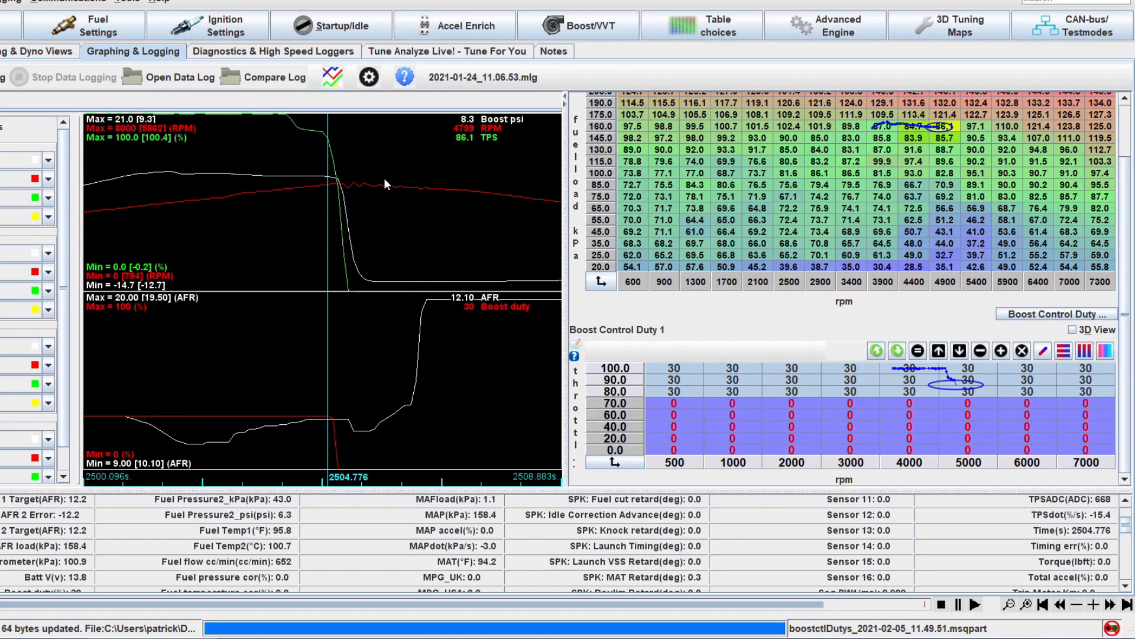
left_click(338, 180)
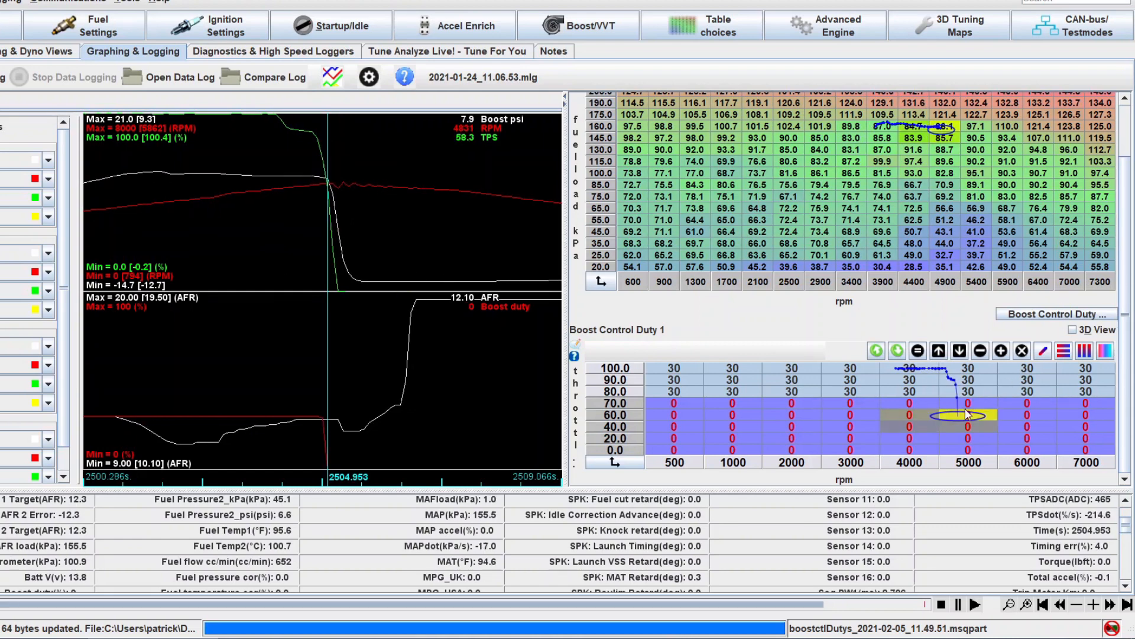
Set the boost duty at 4000 rpm to 32 in the 80, 90 and 100 throttle rows.
left_click(908, 370)
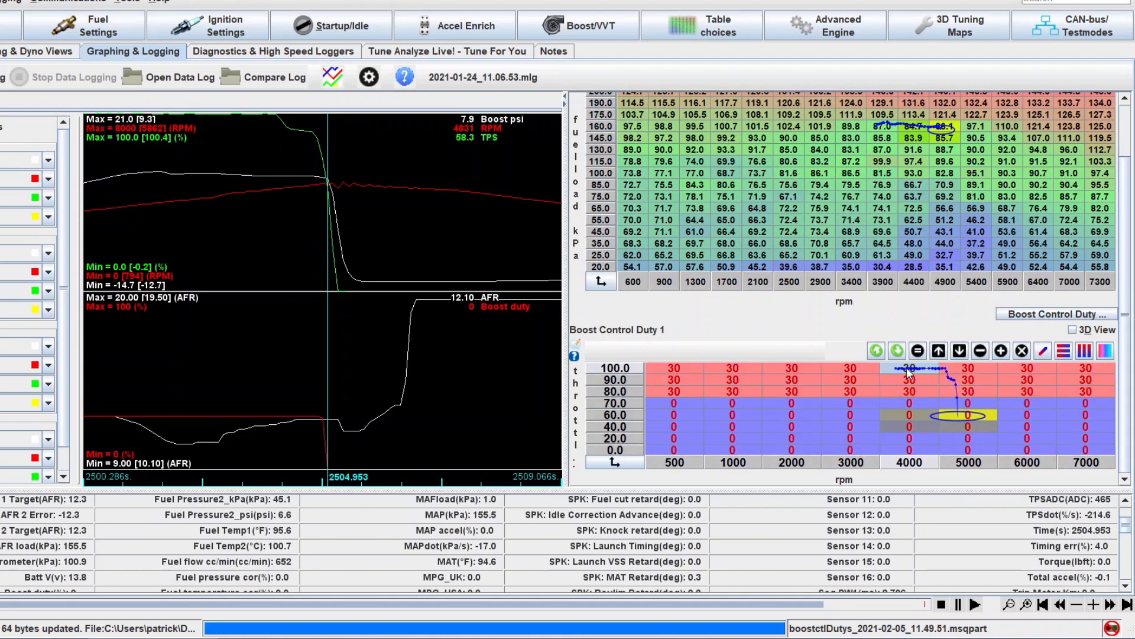
left_click_drag(907, 370, 1062, 389)
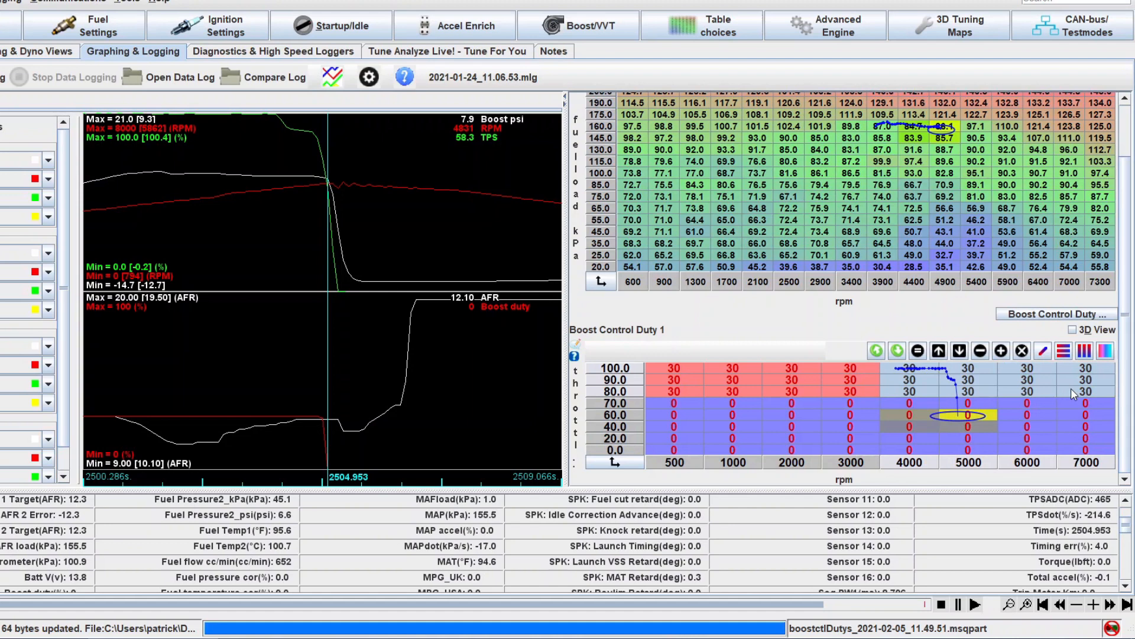
left_click_drag(1071, 388, 911, 391)
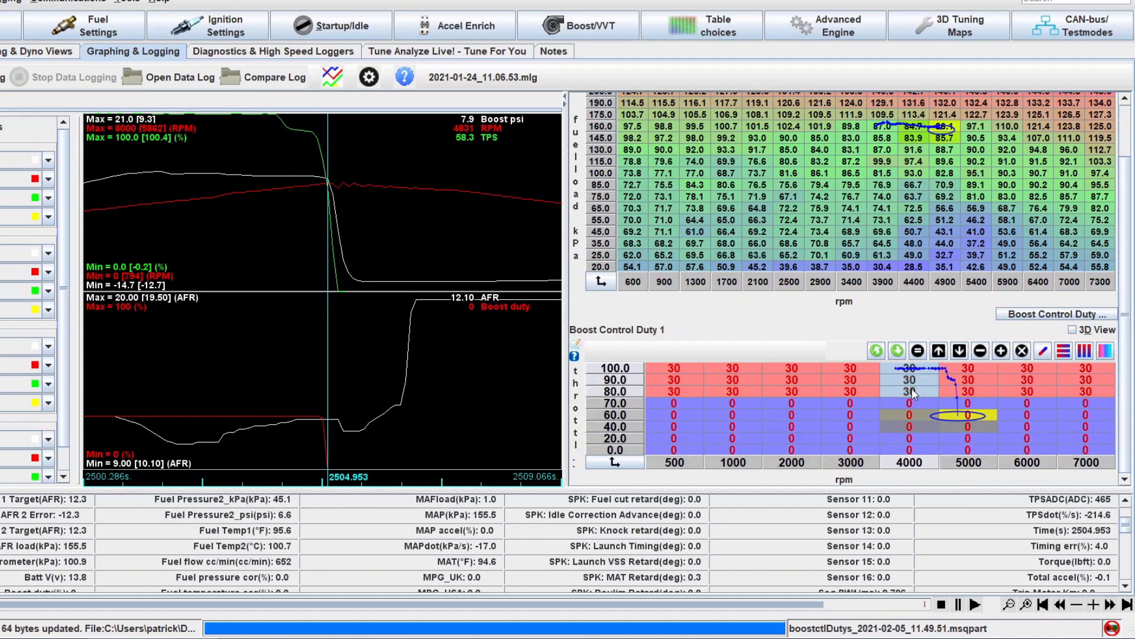
left_click(918, 351)
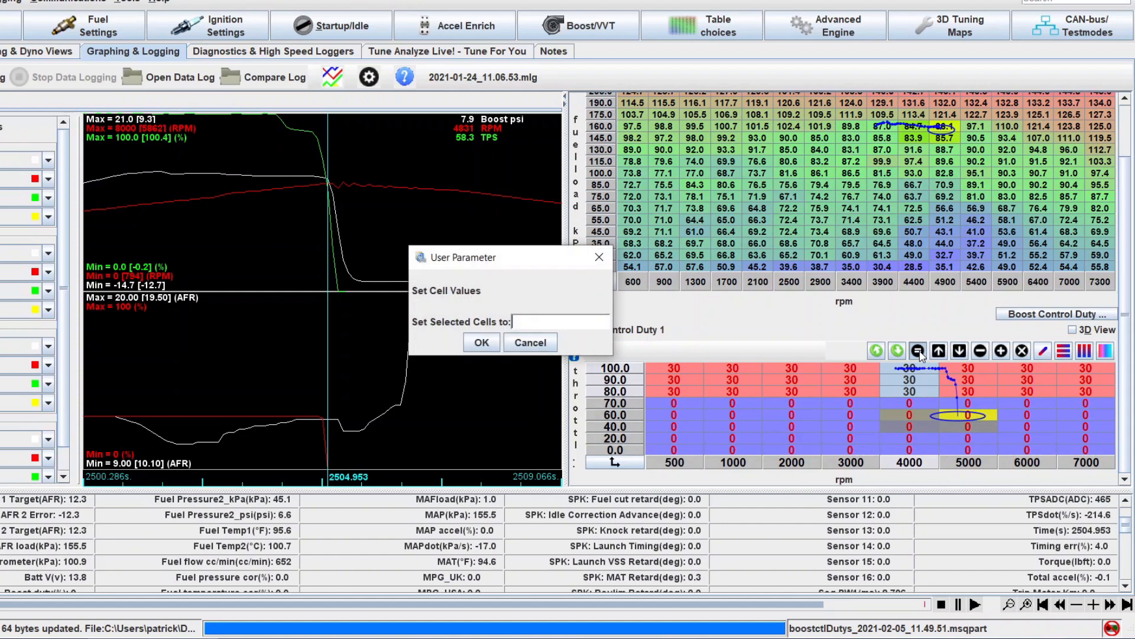
type("32")
left_click(482, 343)
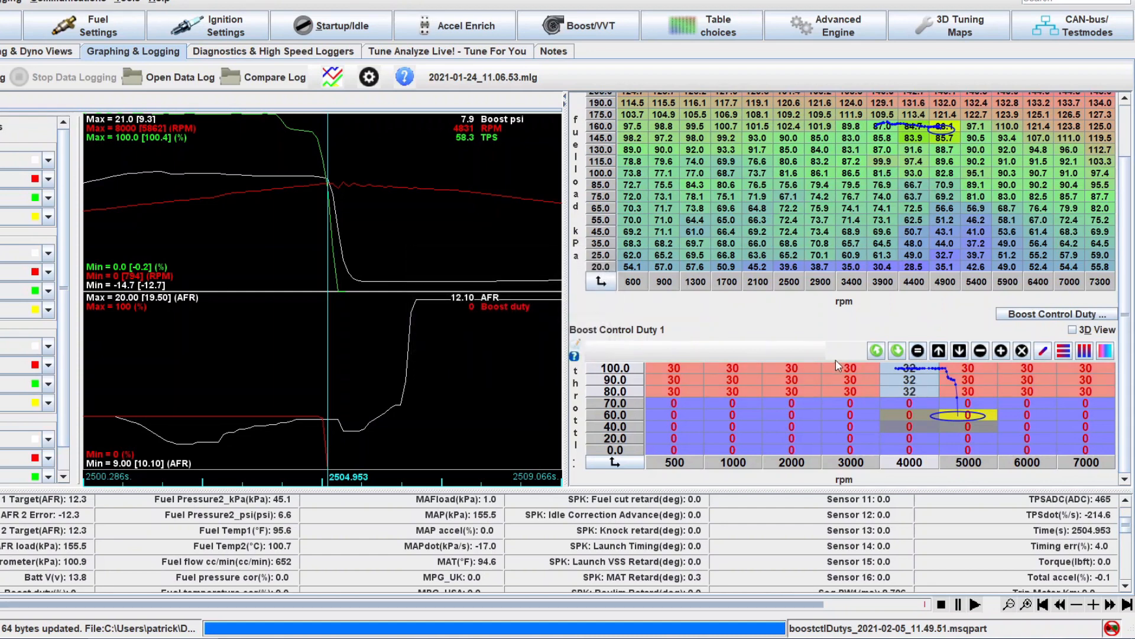
Set the boost duty at 5000 rpm to 36 in the 80, 90 and 100 throttle rows.
left_click(962, 370)
left_click_drag(962, 371, 963, 392)
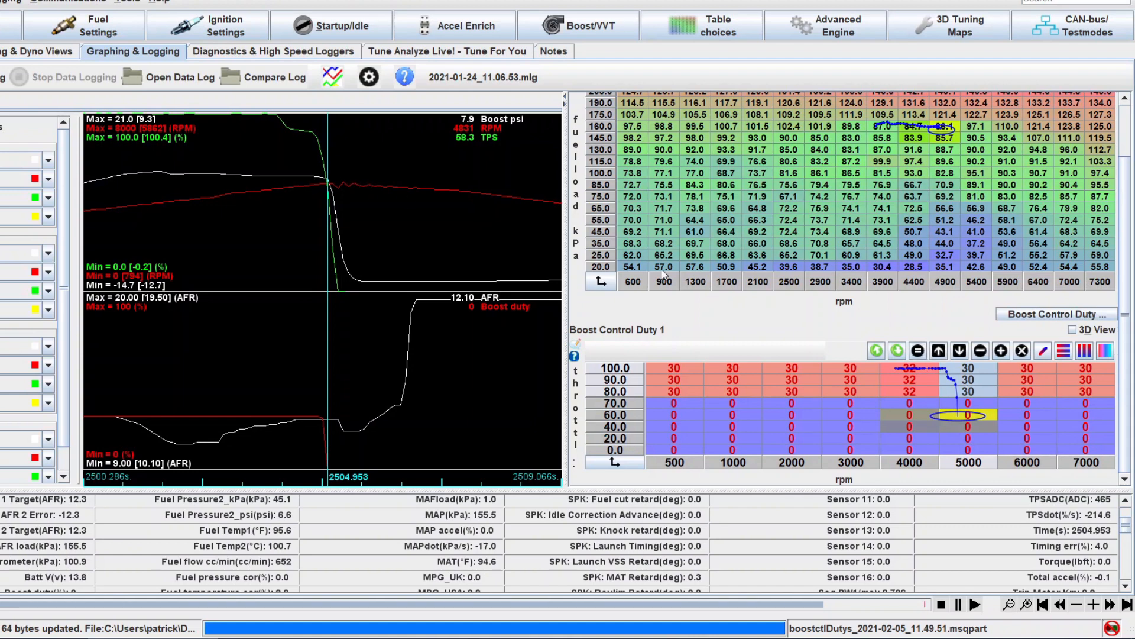
left_click(918, 351)
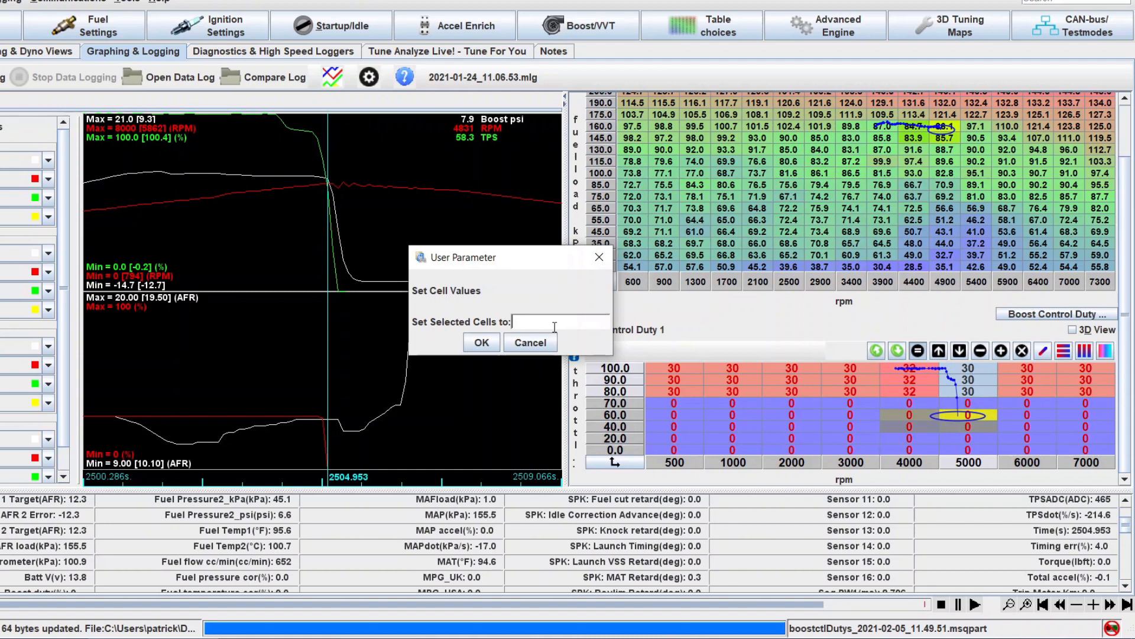
type("36")
left_click(481, 342)
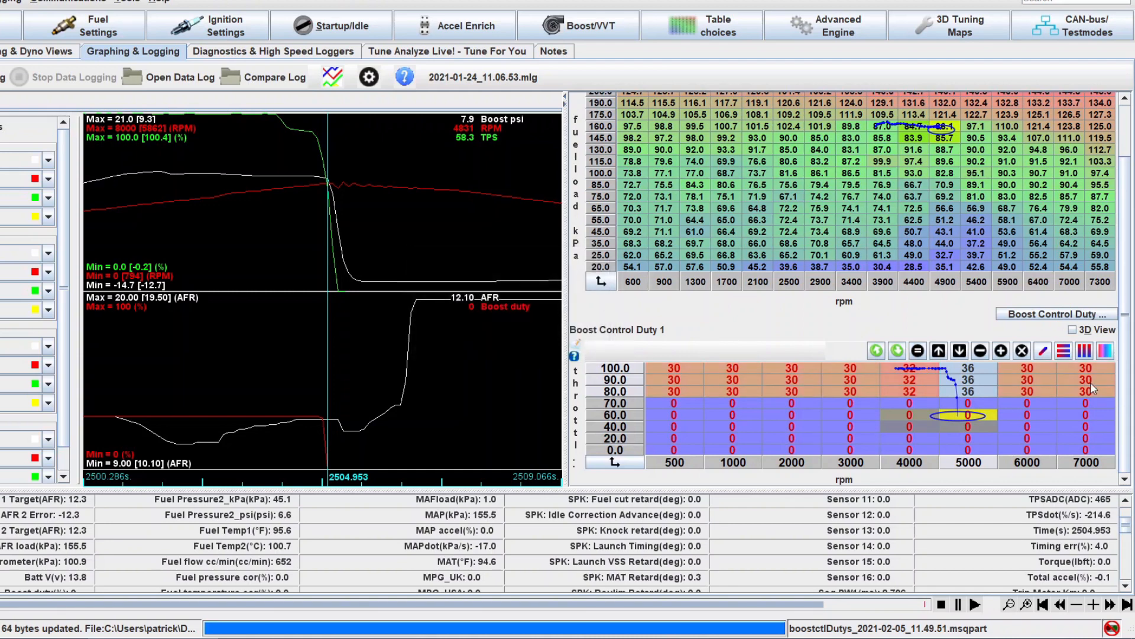
Set the boost duty at 6000 rpm to 37 in the 80, 90 and 100 throttle rows.
left_click(918, 353)
type("37")
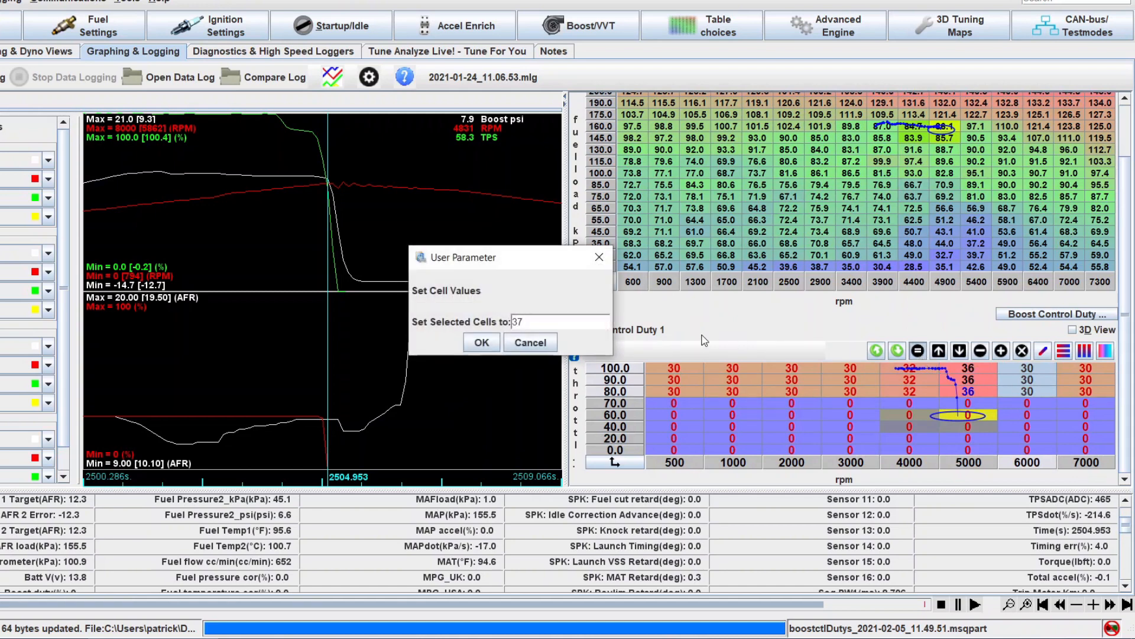
left_click(481, 342)
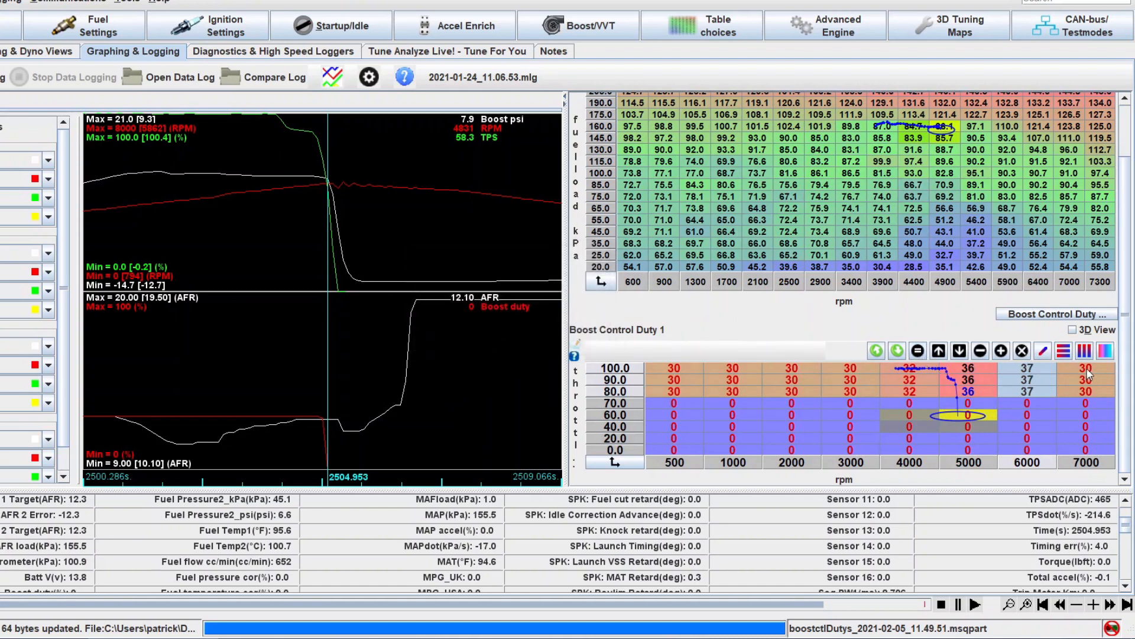
Set the boost duty at 7000 rpm to 37 in the 80 to 100 throttle rows and deselect those cells.
left_click_drag(1088, 373, 1083, 395)
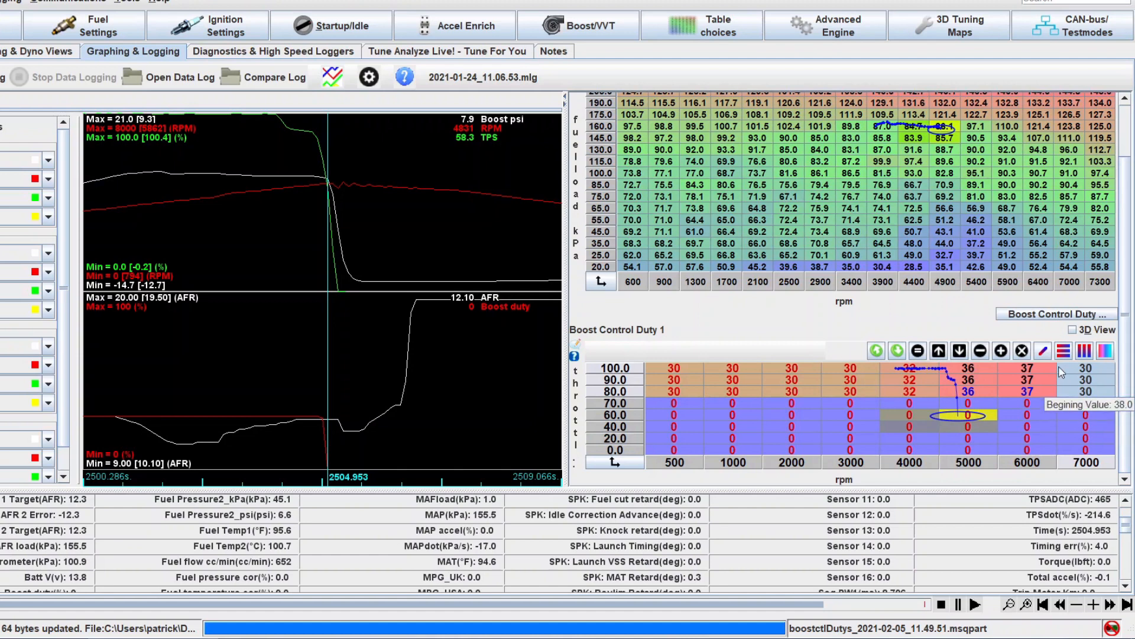
left_click(918, 350)
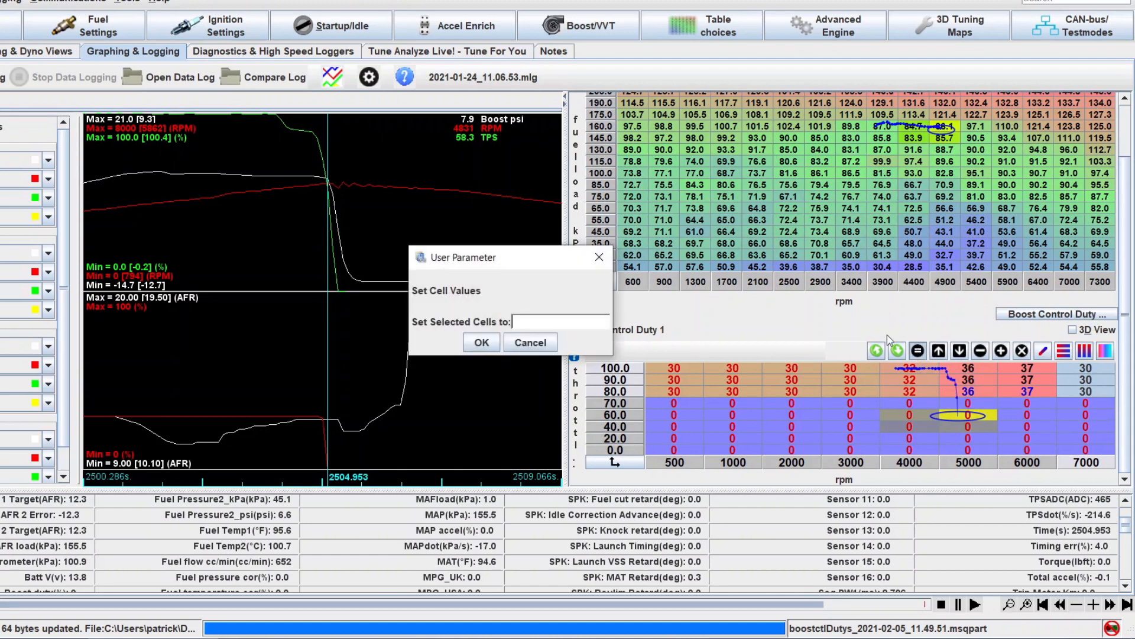
type("37")
left_click(482, 343)
left_click(1019, 403)
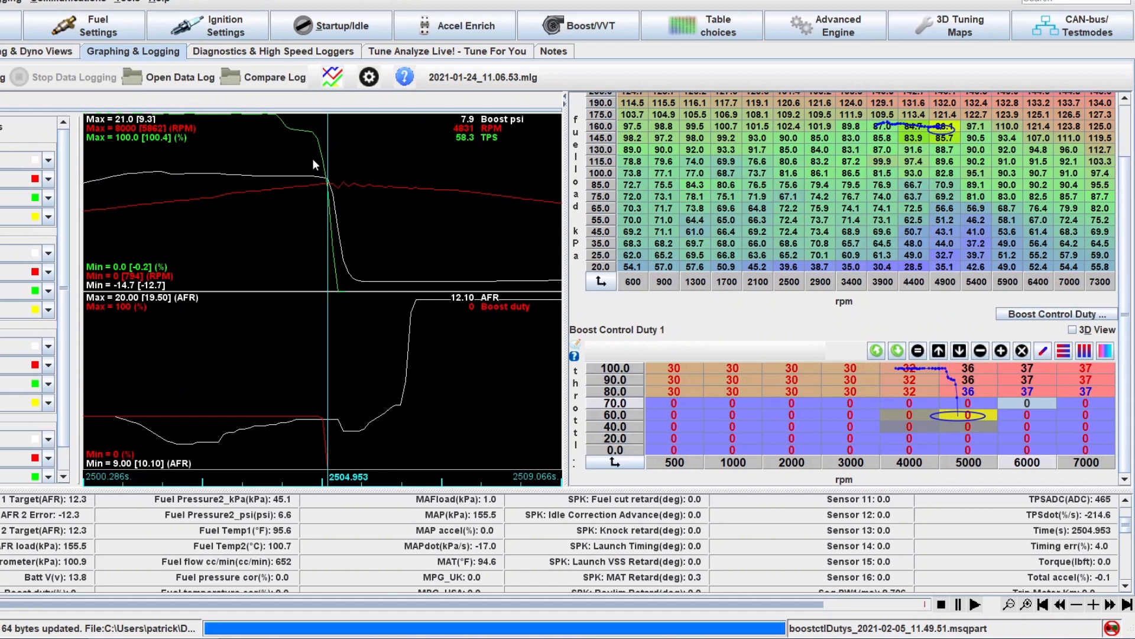
Review the pull against the edited duty table by placing the log cursor at mid-plateau, lift-off, before peak boost and at throttle opening.
left_click_drag(362, 165, 523, 232)
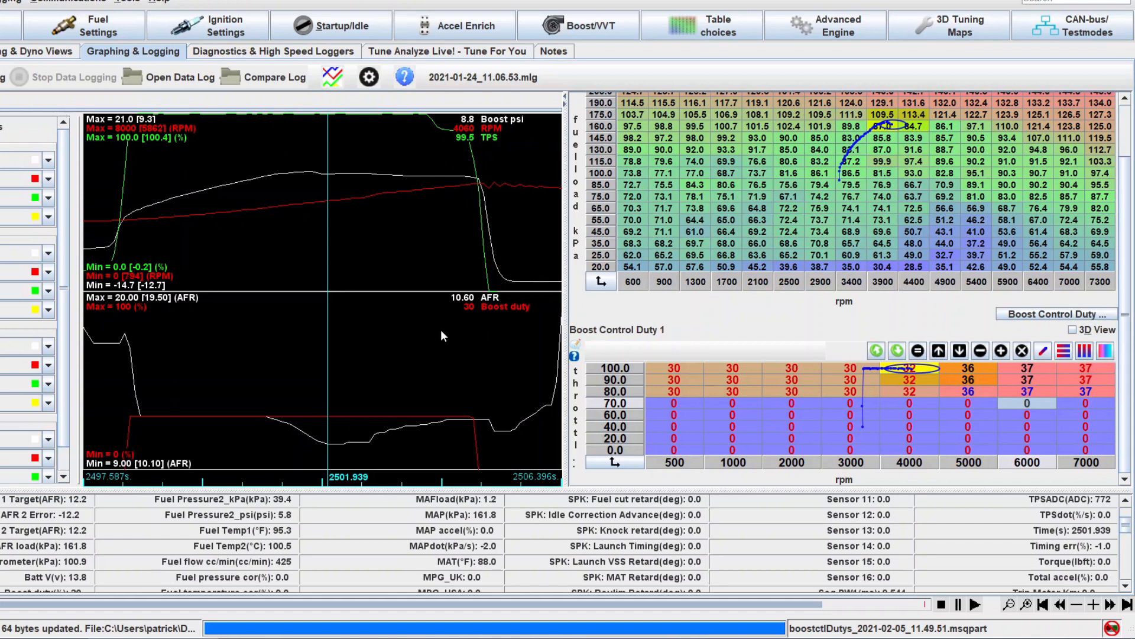
left_click(347, 440)
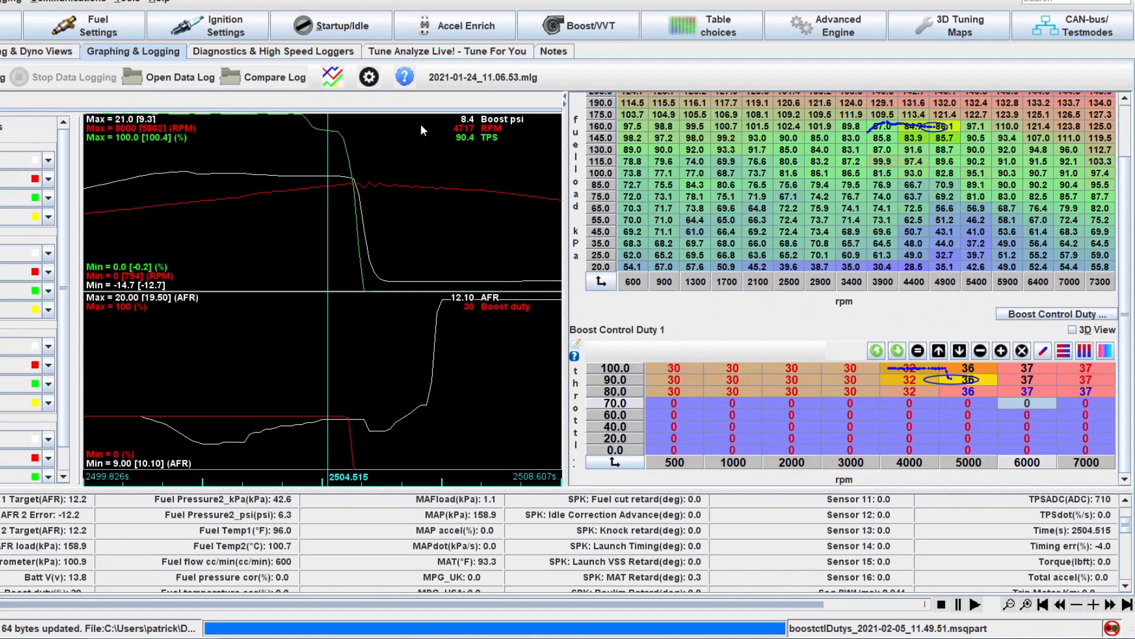
left_click(157, 172)
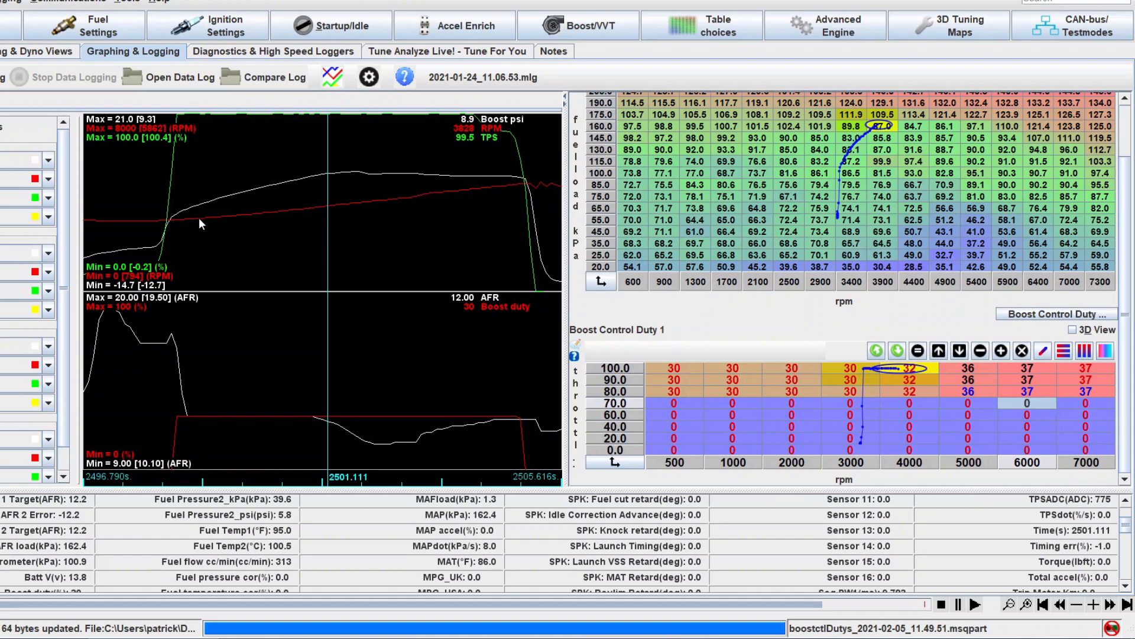
left_click(172, 222)
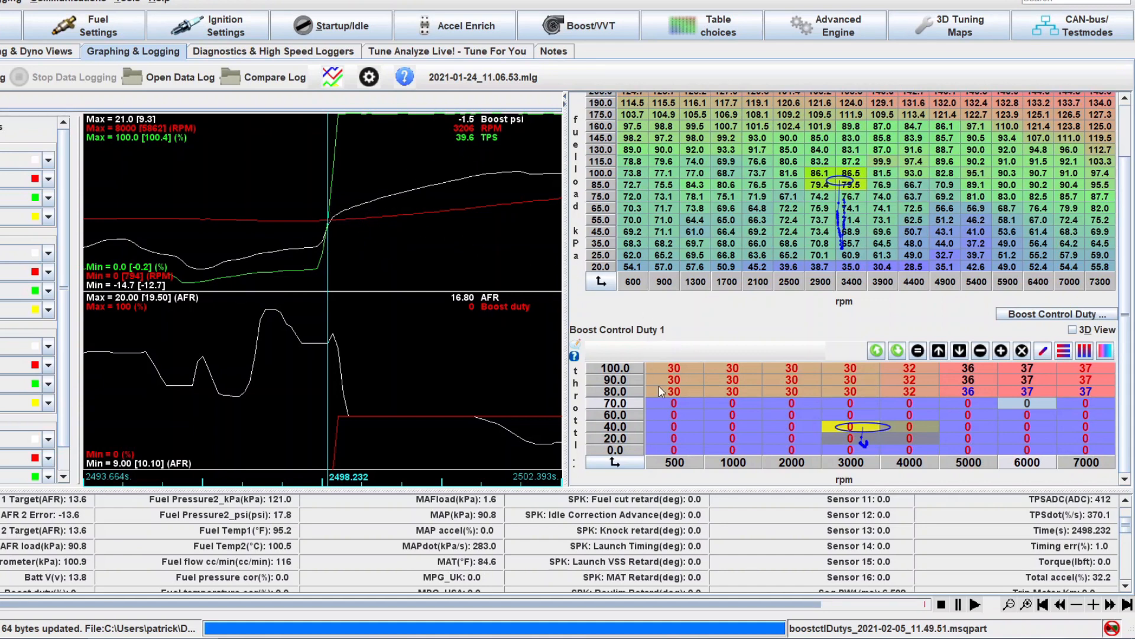
Select the boost duty cells from 500 to 2000 rpm across all throttle rows.
mouse_move(799, 376)
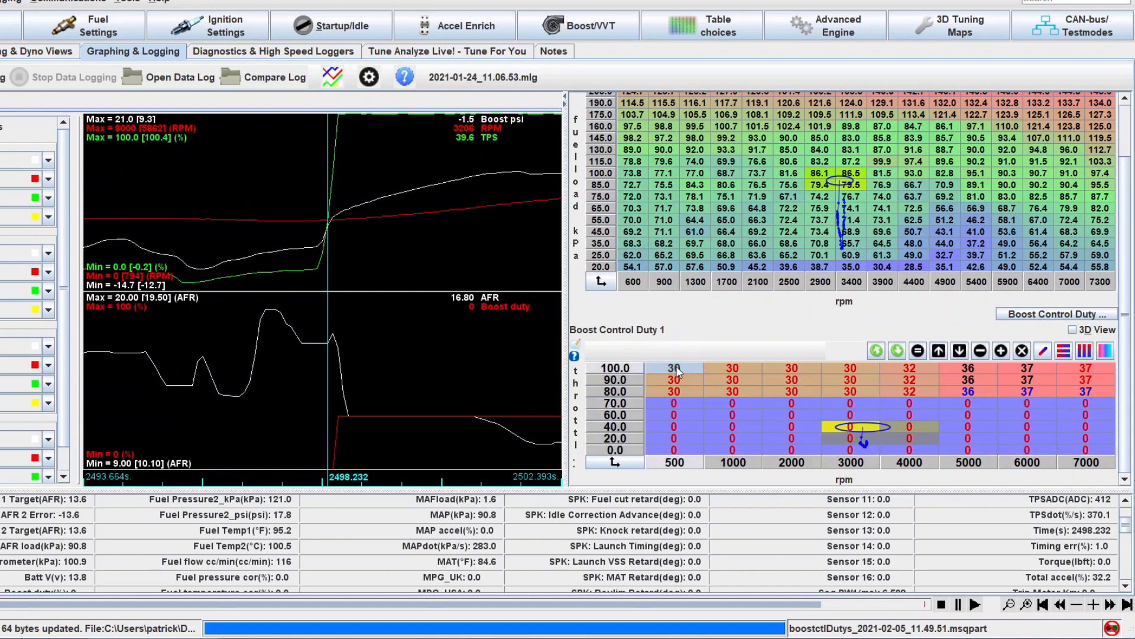
left_click_drag(680, 367, 798, 452)
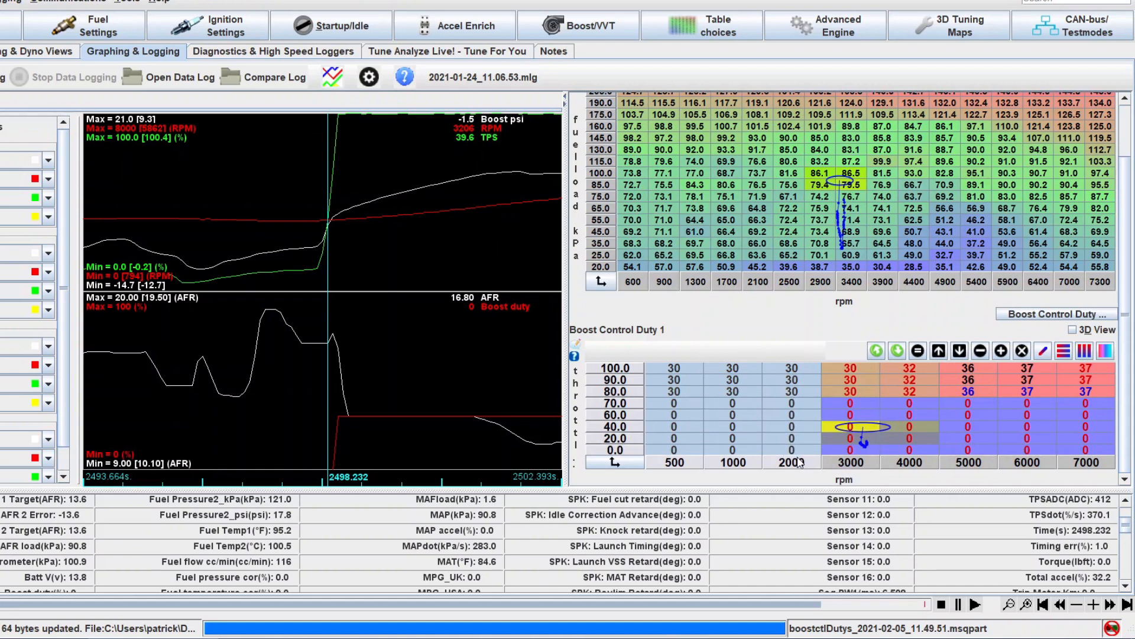
Set the selected 500 to 2000 rpm boost duty cells to 100 across all throttle rows and deselect them.
left_click(918, 351)
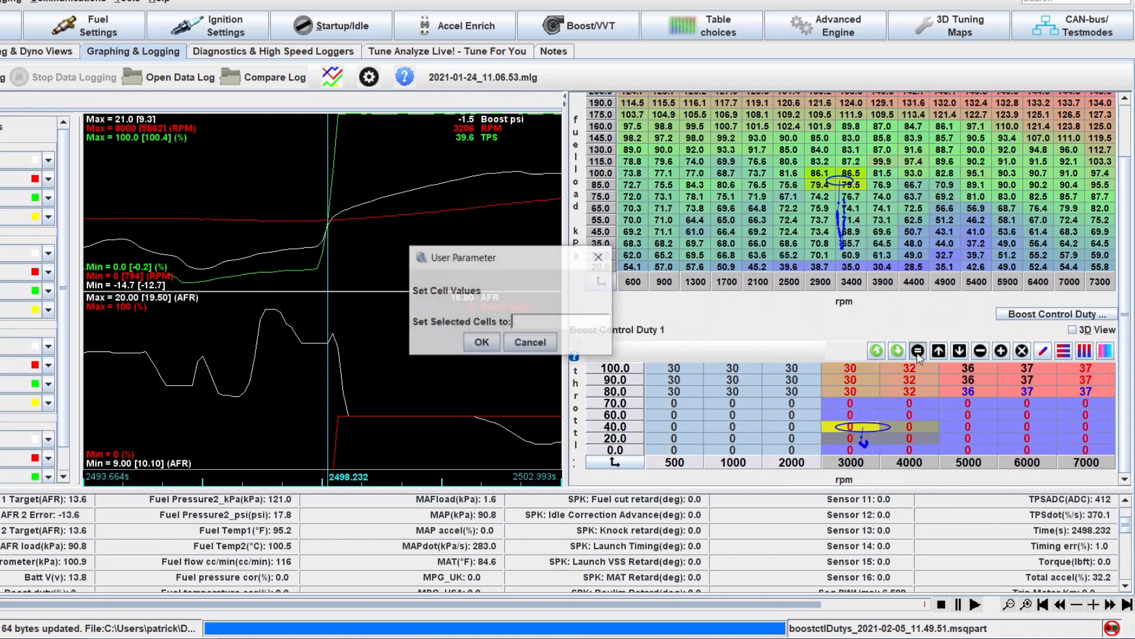
type("1")
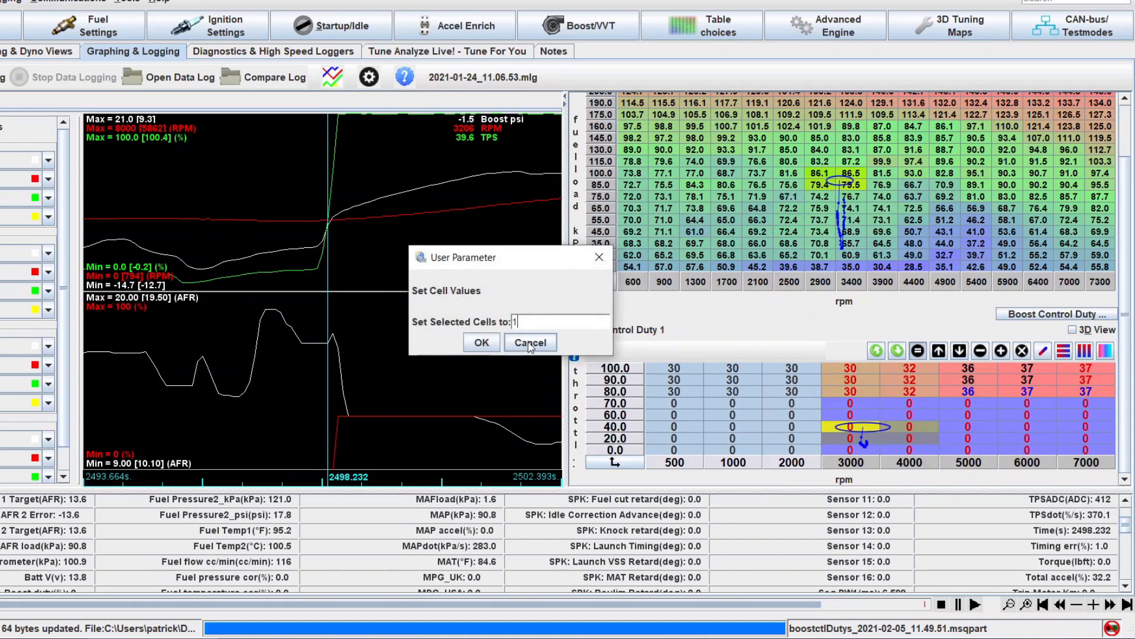
type("00")
left_click(482, 342)
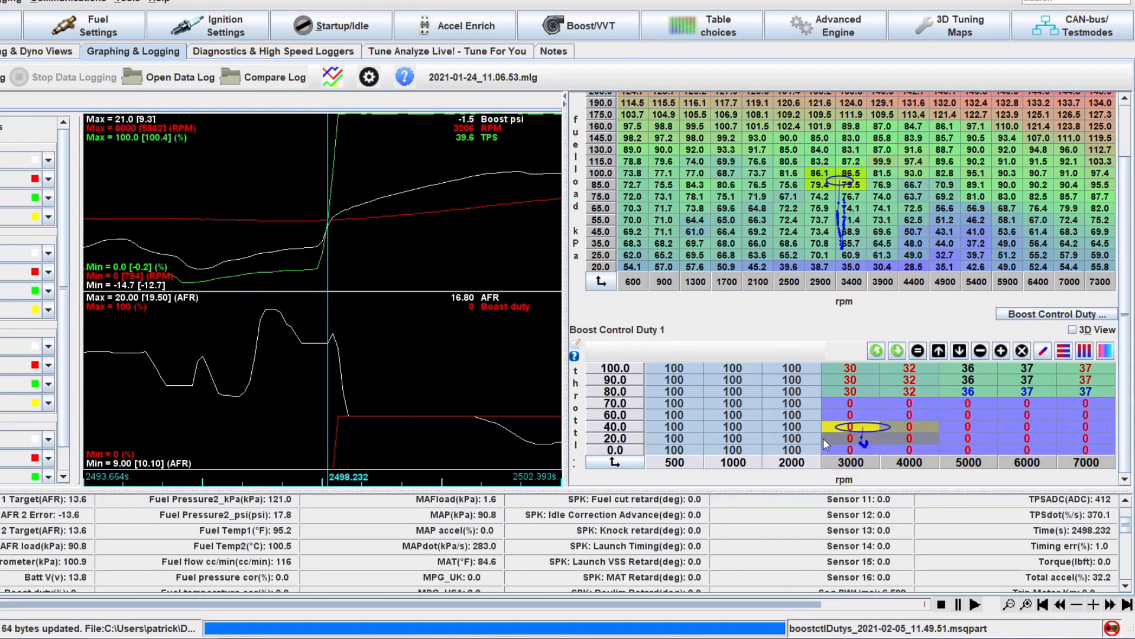
left_click(844, 416)
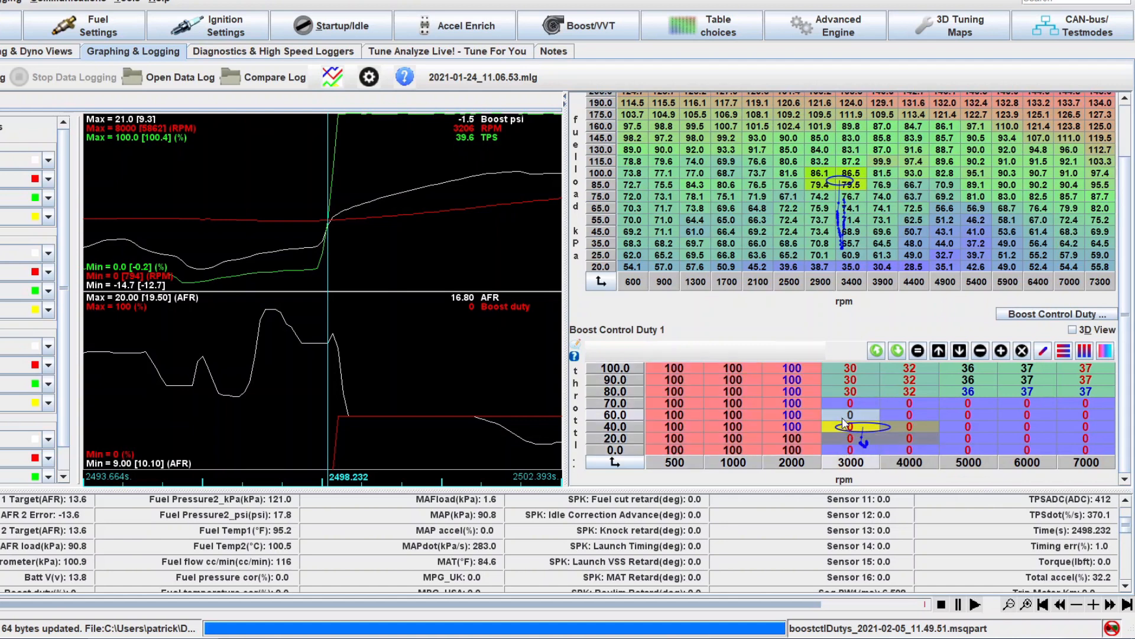
double_click(852, 466)
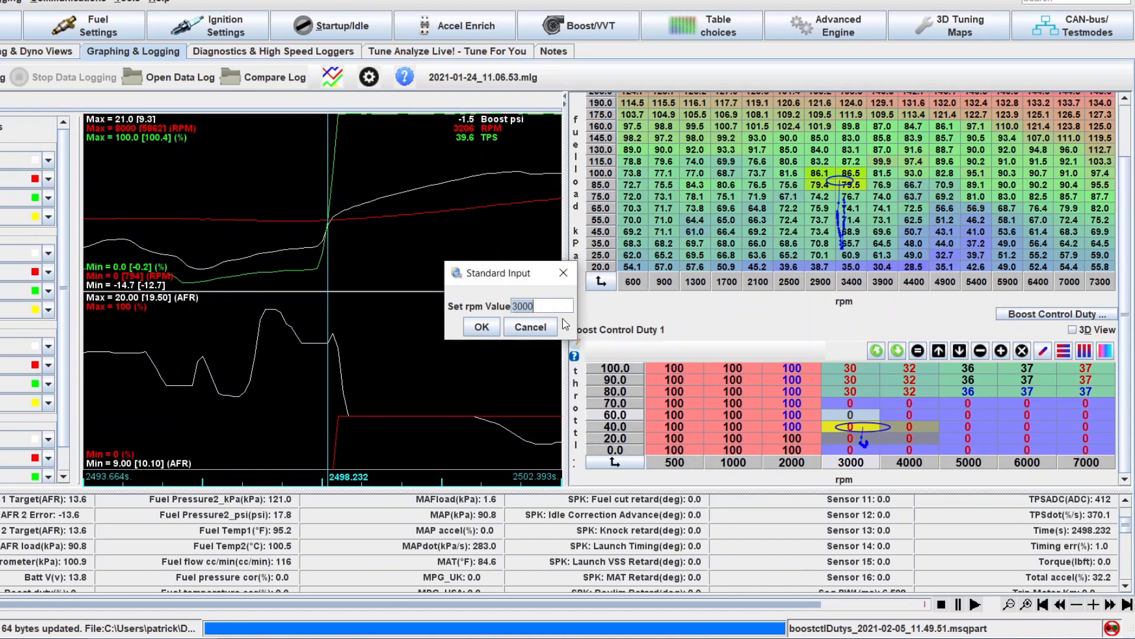
left_click(547, 322)
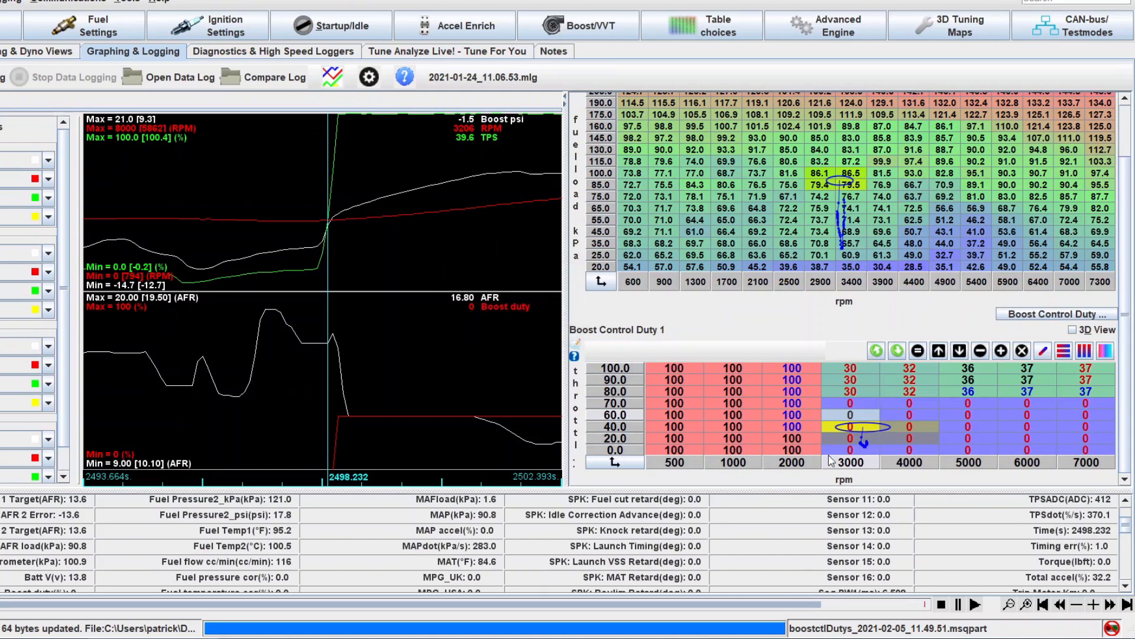
left_click(861, 413)
Increase the boost duty at 3000 rpm by 2 in the 80, 90 and 100 throttle rows and deselect those cells.
left_click(857, 369)
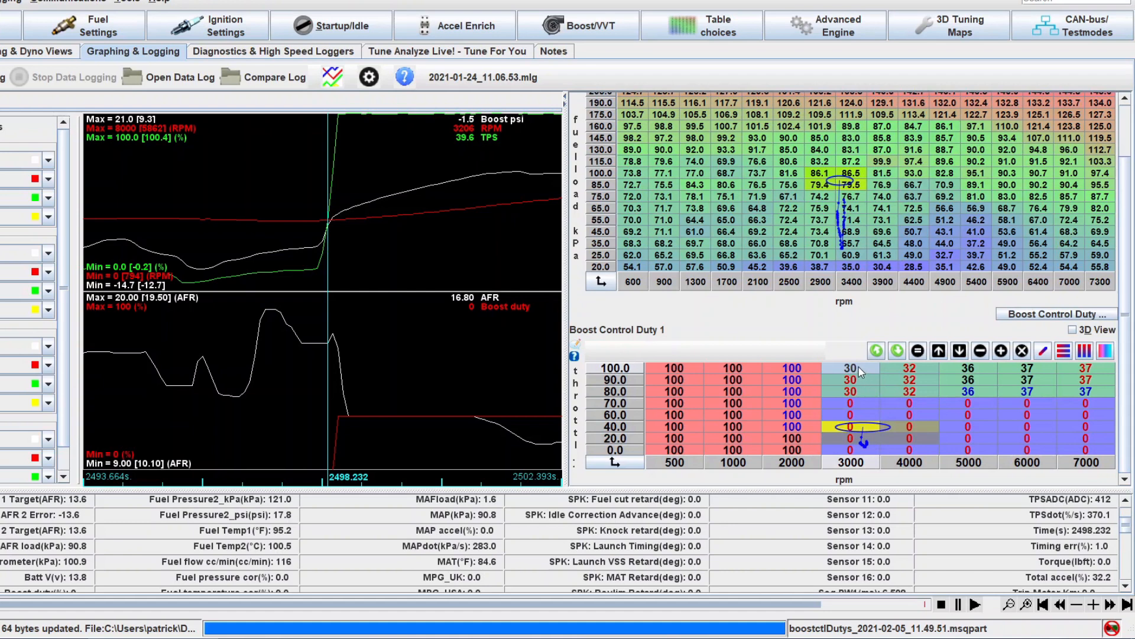
left_click_drag(860, 393, 861, 370)
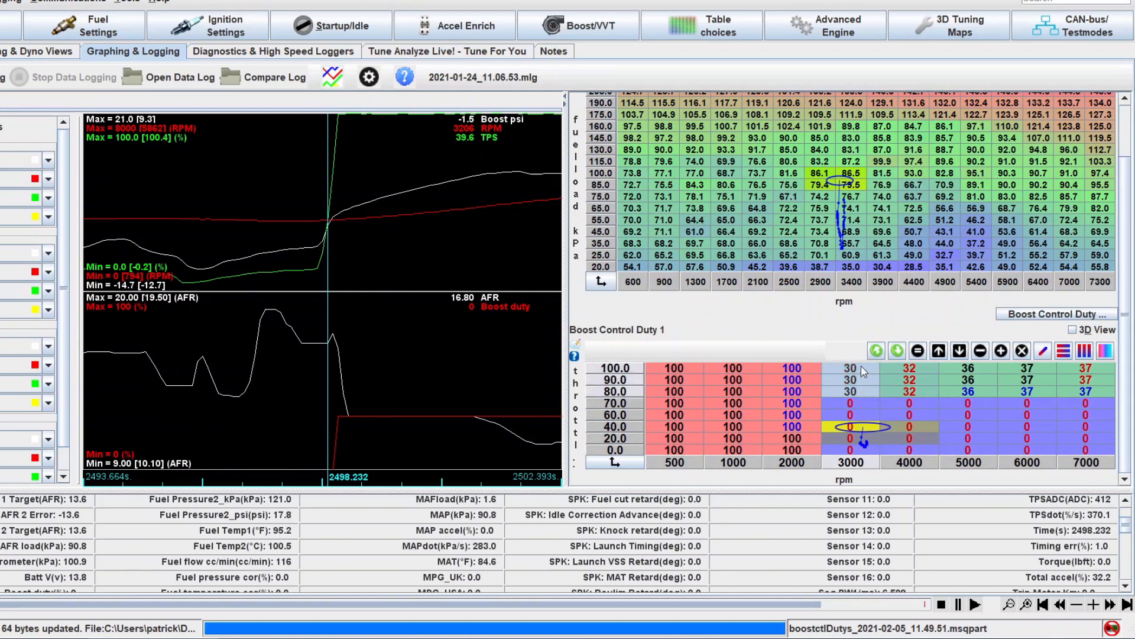
left_click(1001, 352)
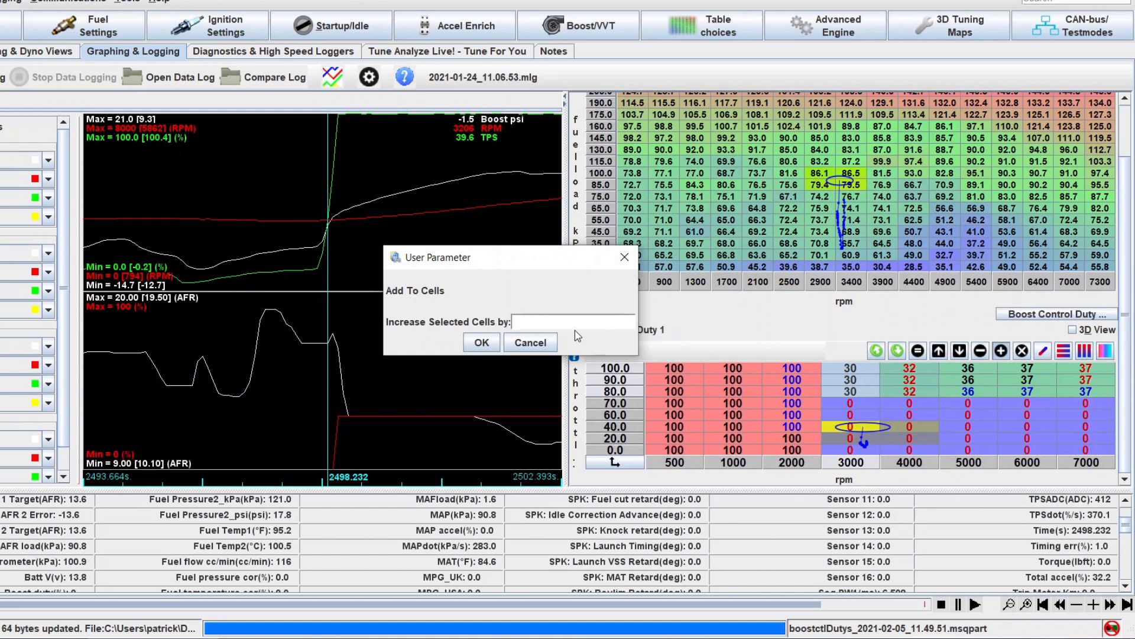
type("2")
left_click(480, 343)
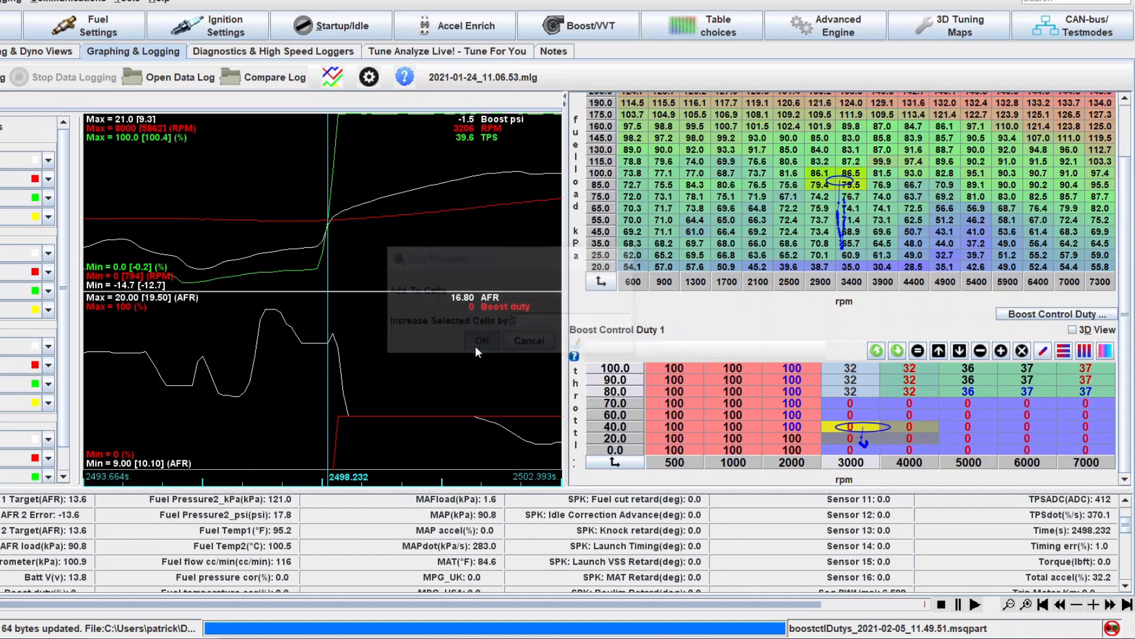
left_click(938, 417)
left_click(1013, 414)
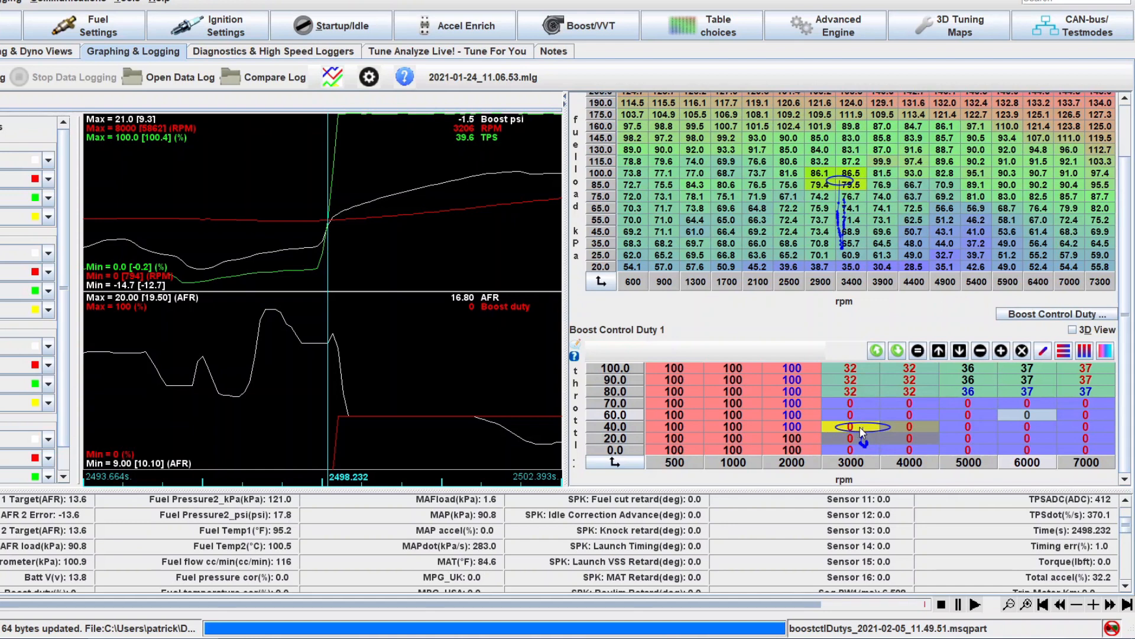
Set the boost duty to 100 in the 0 and 20 throttle rows from 3000 to 7000 rpm and deselect those cells.
mouse_move(862, 431)
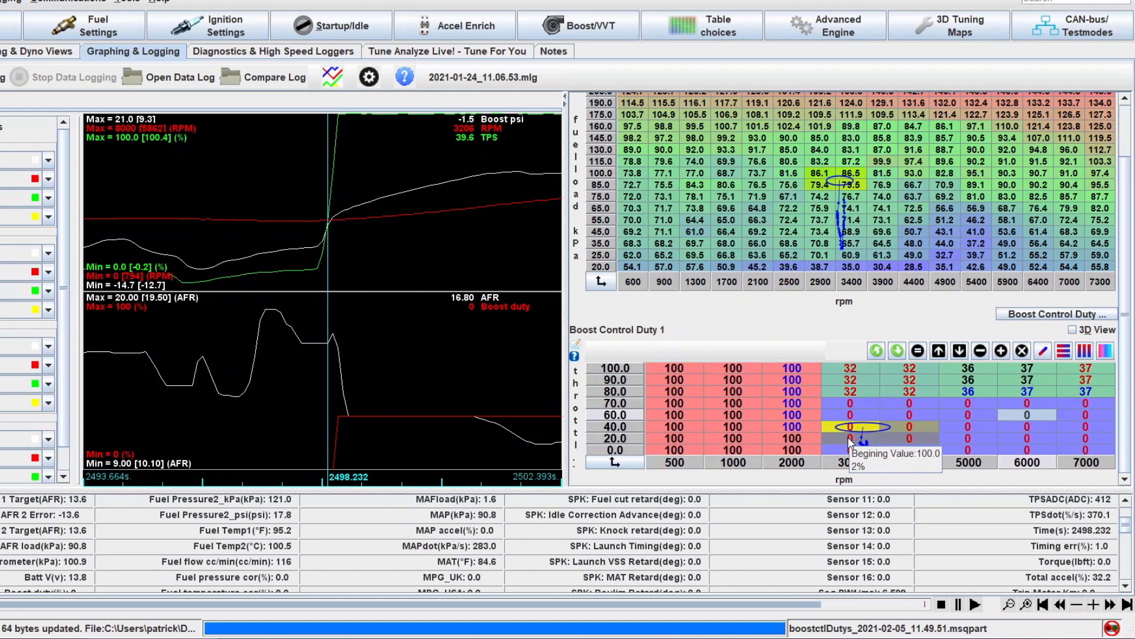
left_click_drag(850, 441, 1103, 452)
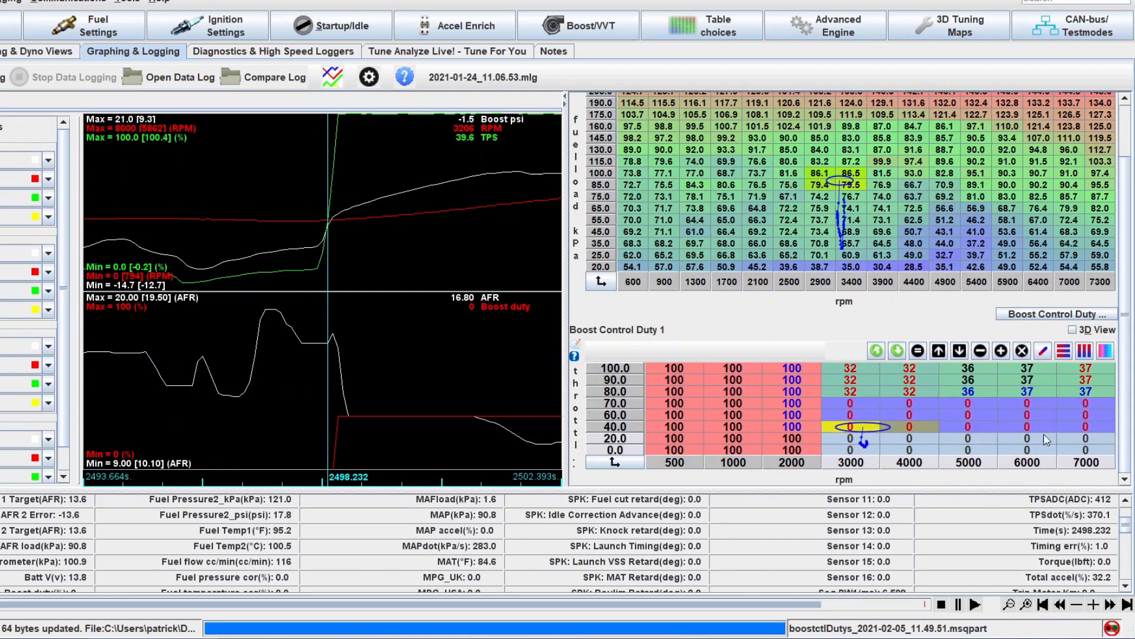
left_click(918, 350)
type("100")
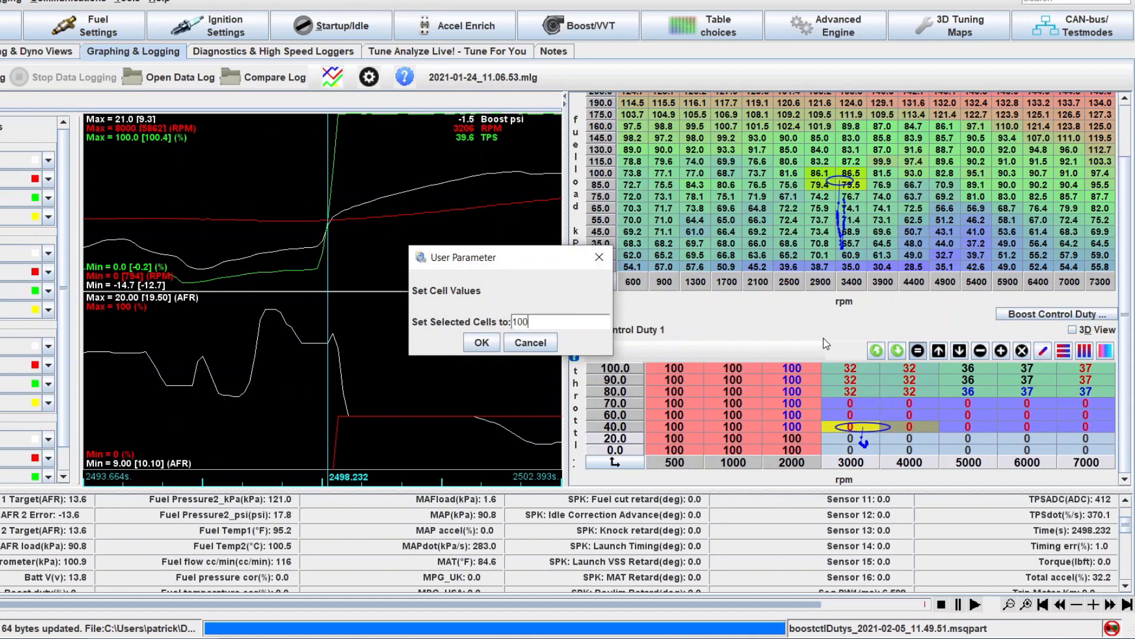
left_click(482, 343)
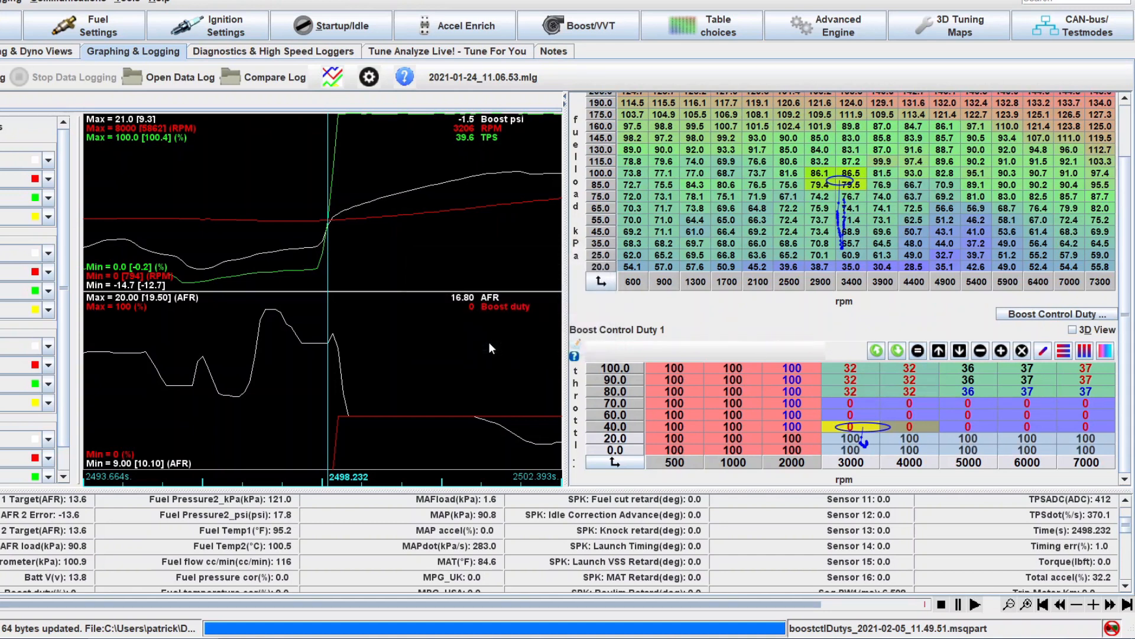
left_click(1067, 414)
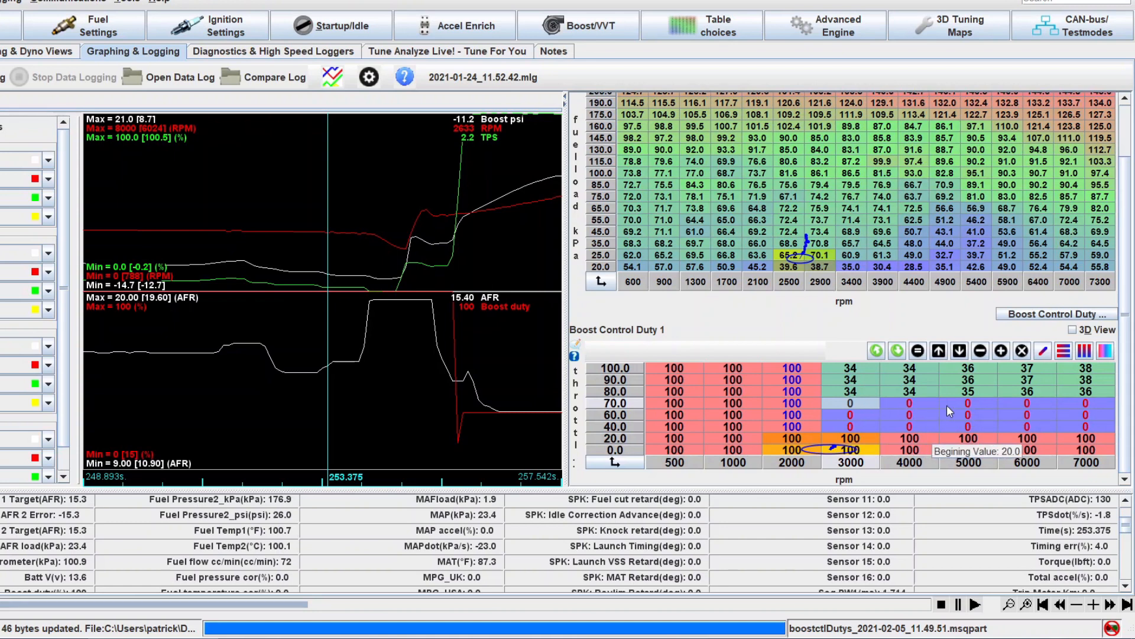
Examine the mid-throttle boost duty cells by selecting the 6000 to 7000 rpm block and the 3000 to 4000 rpm block.
left_click(1029, 404)
left_click_drag(1030, 403, 1093, 428)
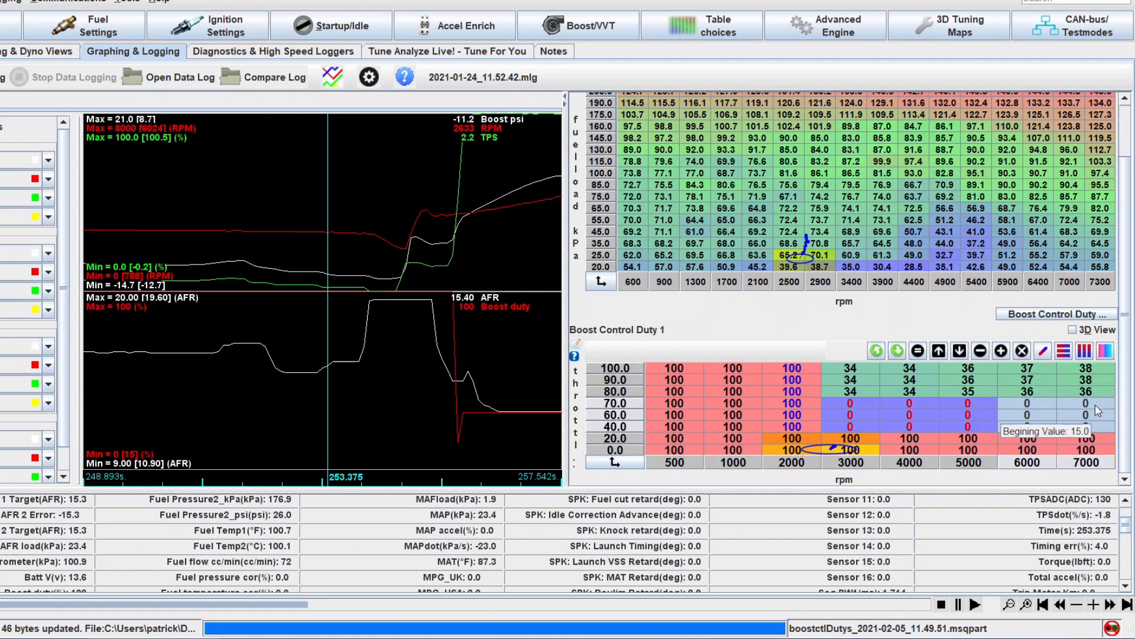
left_click(850, 405)
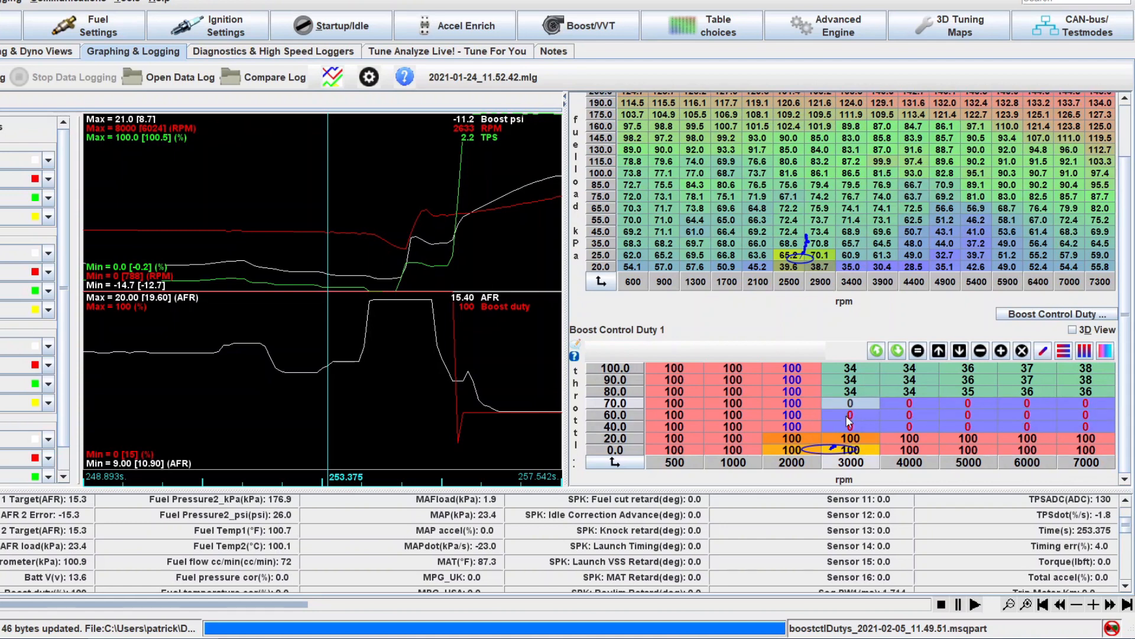
left_click_drag(849, 421, 921, 424)
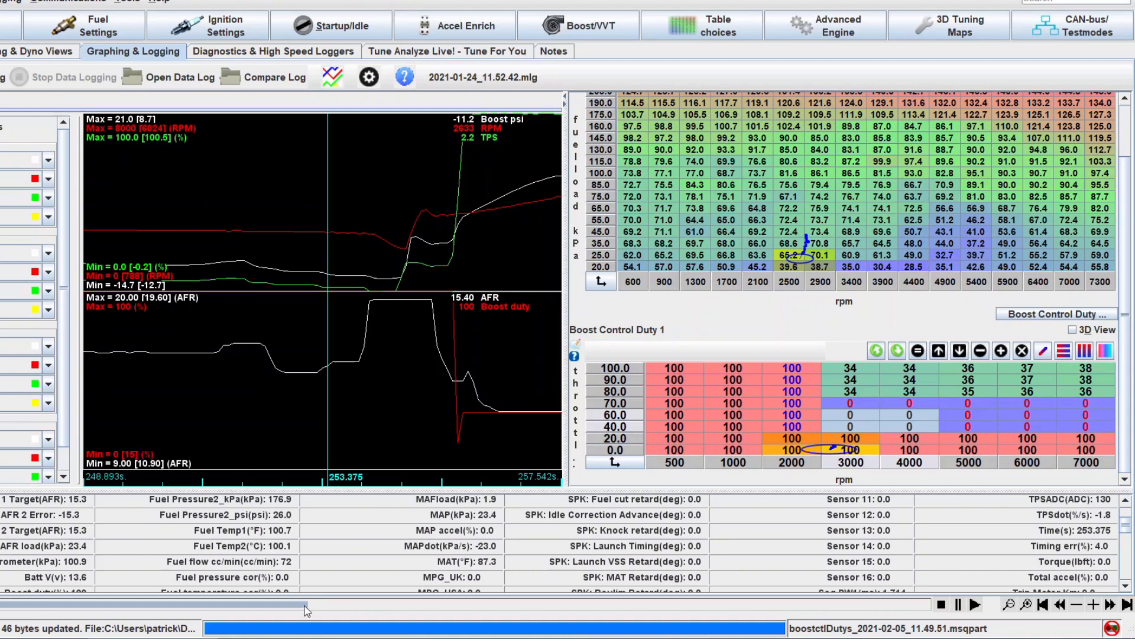
Review the end of the full-throttle pull and the closed-throttle stretch after lift-off by moving the log cursor through them.
left_click_drag(307, 609, 321, 606)
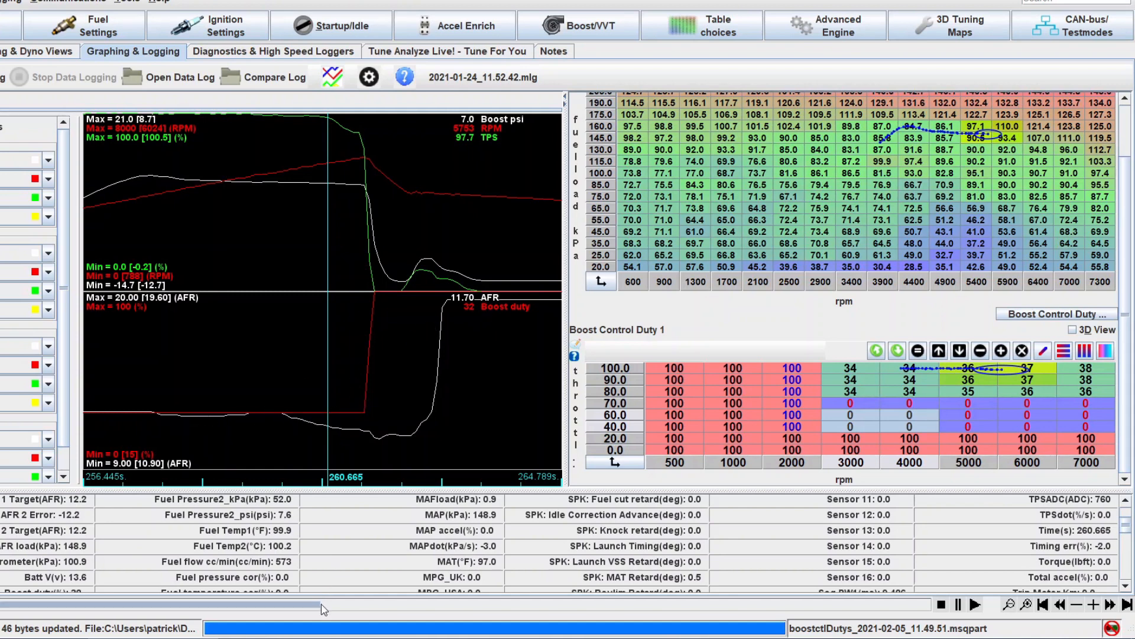
left_click(546, 200)
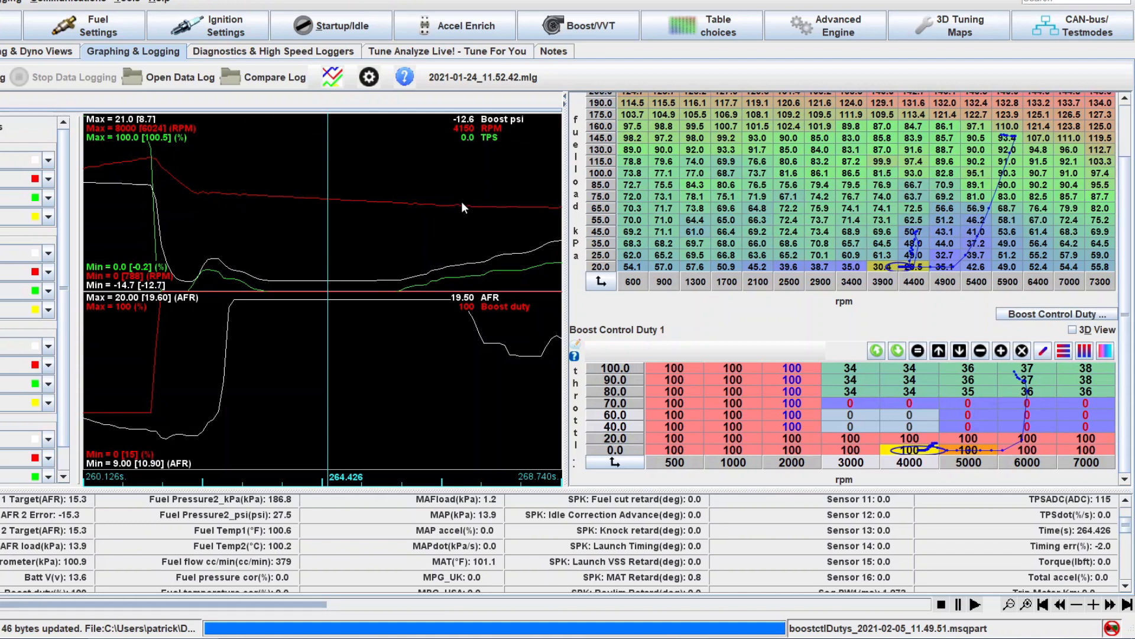
left_click(492, 206)
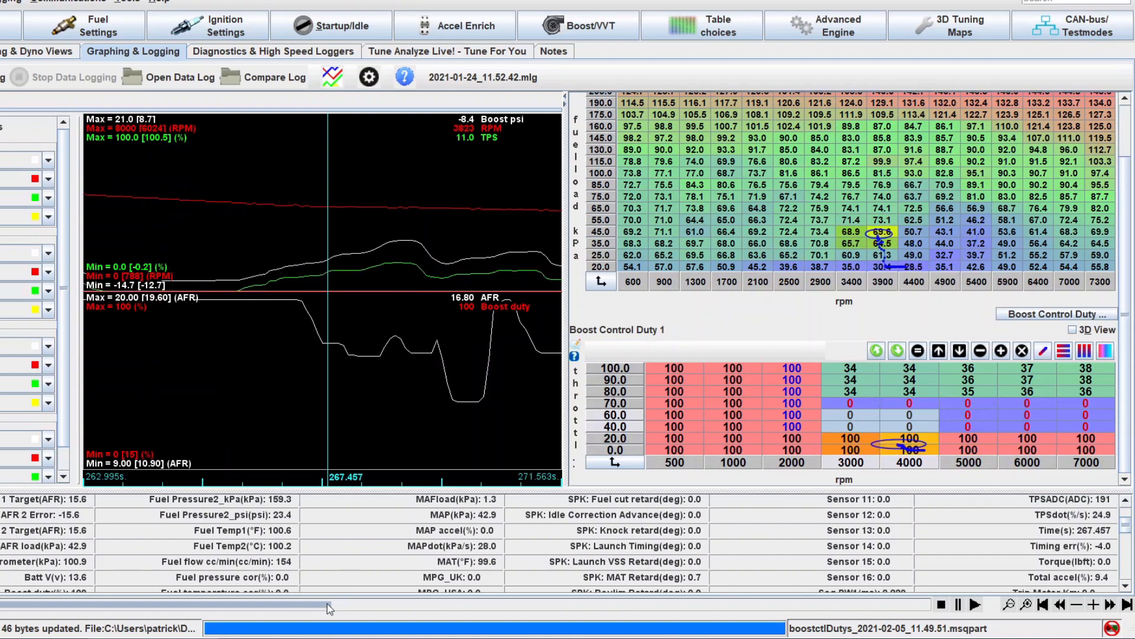
Examine the next full-throttle pull by measuring its spool-up range and placing the log cursor during boost rise and before throttle opening.
left_click_drag(328, 603, 370, 611)
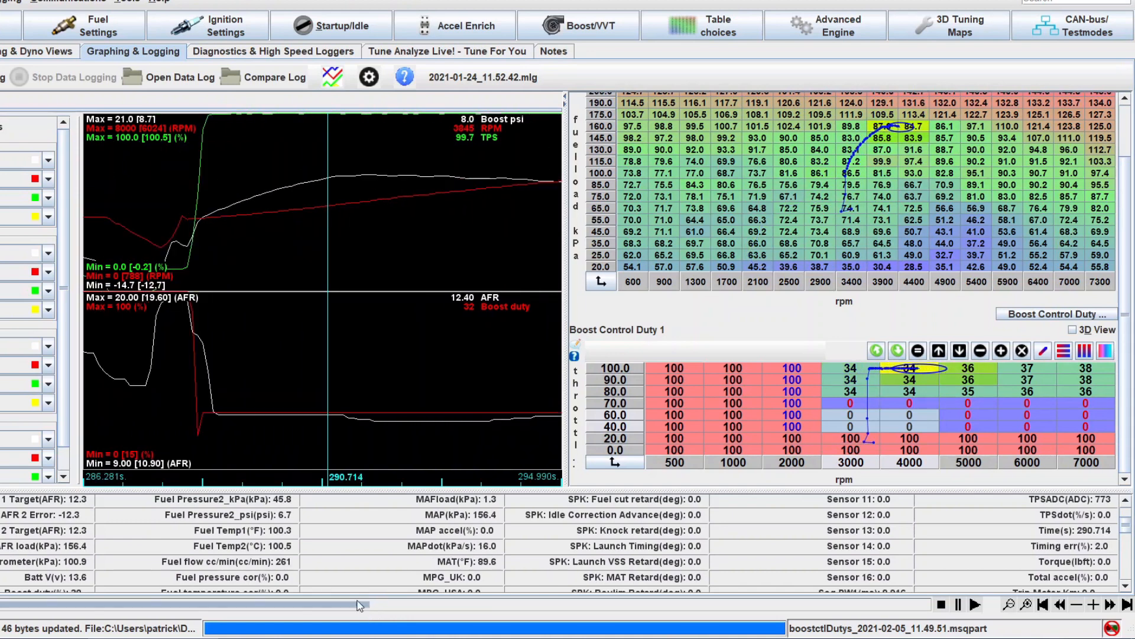
left_click_drag(177, 208, 335, 234)
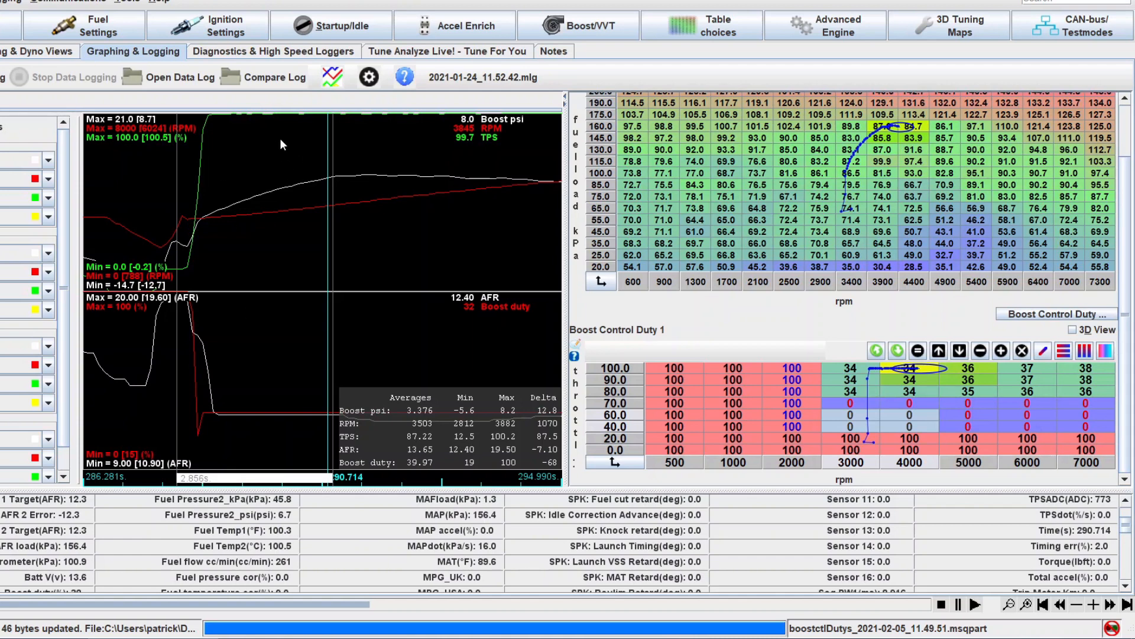
left_click(283, 162)
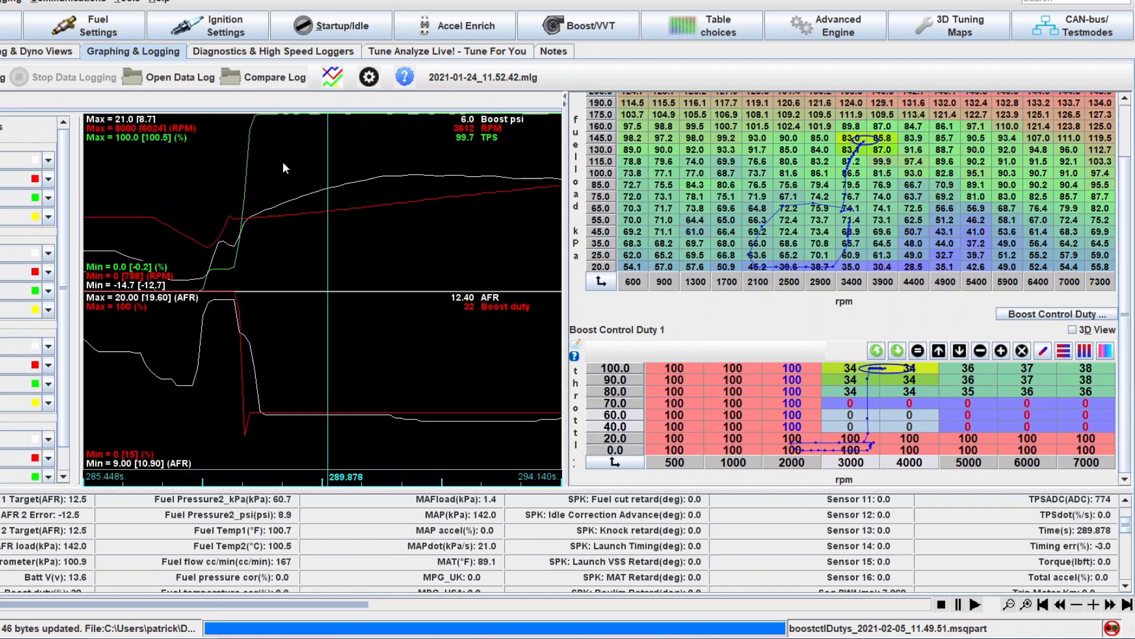
left_click(277, 176)
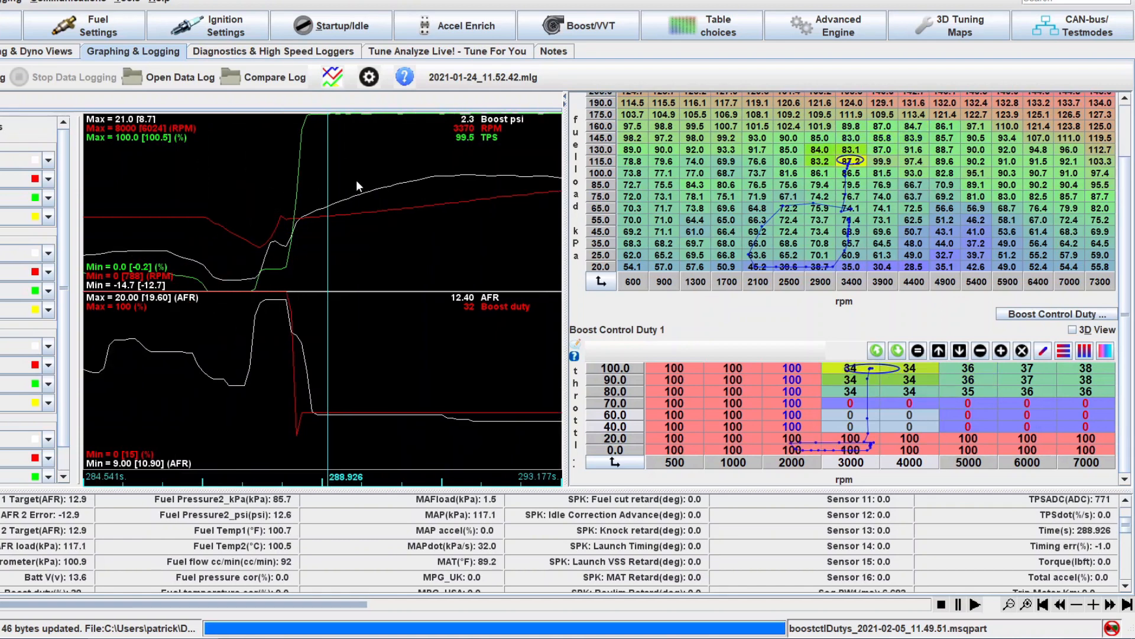
left_click(356, 179)
left_click(359, 178)
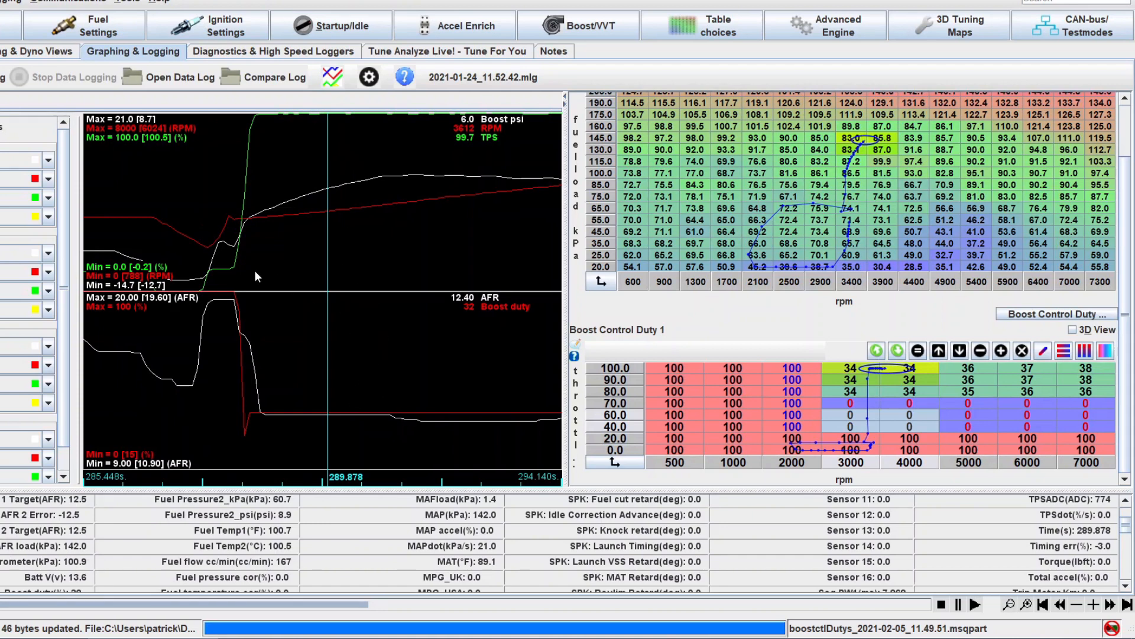
left_click(135, 215)
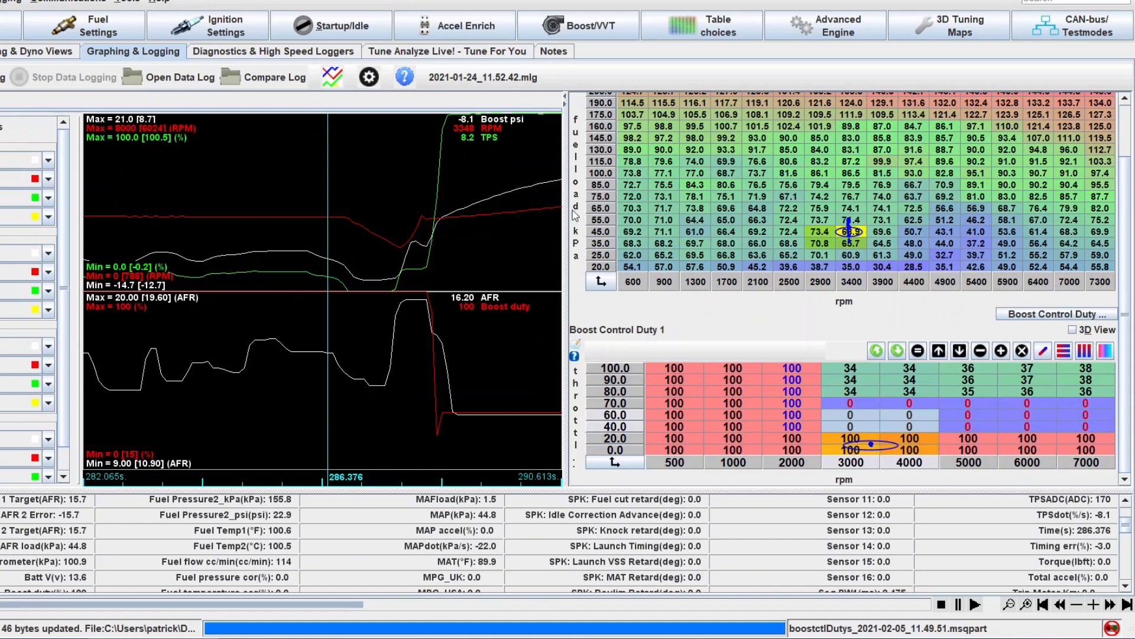
Set the boost duty to 20 in the 40, 60 and 70 throttle rows from 3000 to 7000 rpm.
left_click(852, 406)
left_click(852, 415)
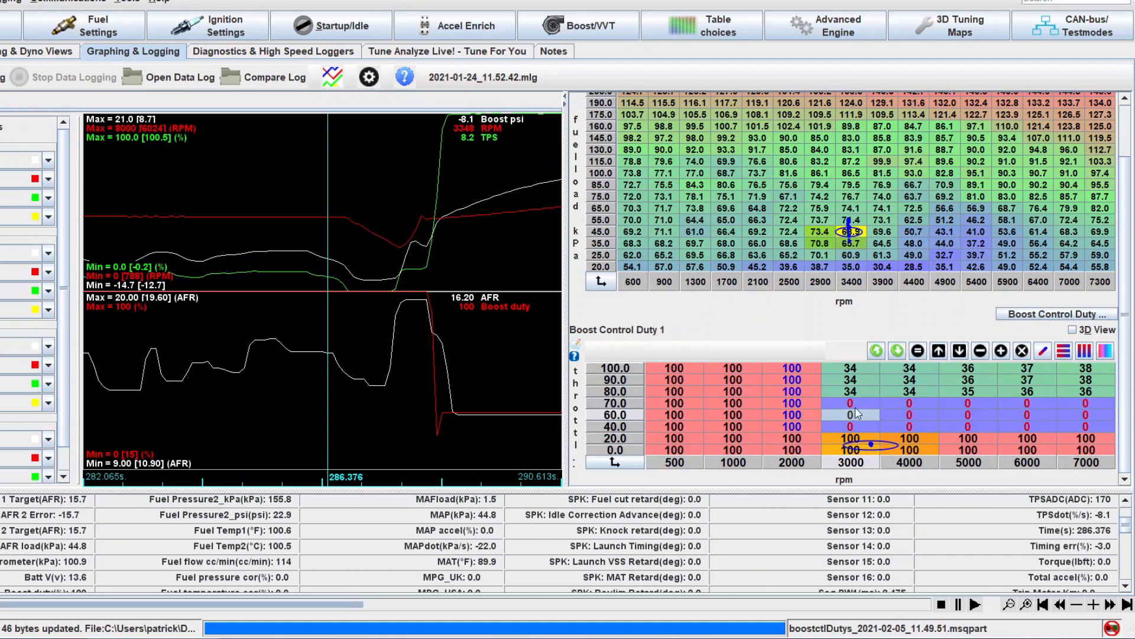
left_click_drag(851, 401, 1095, 427)
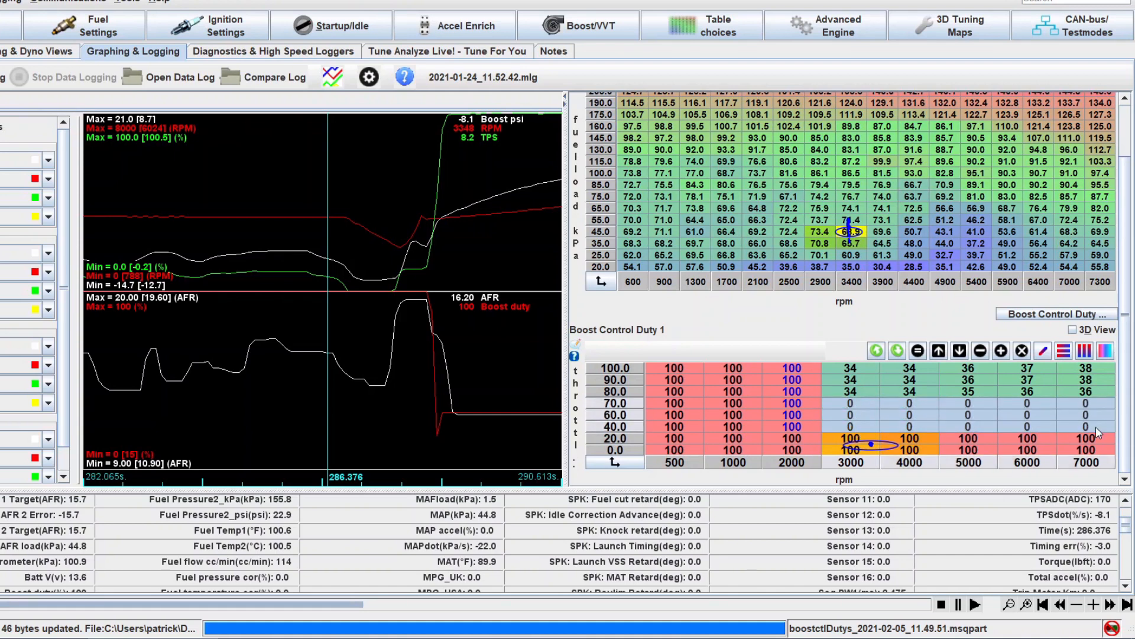
left_click(917, 351)
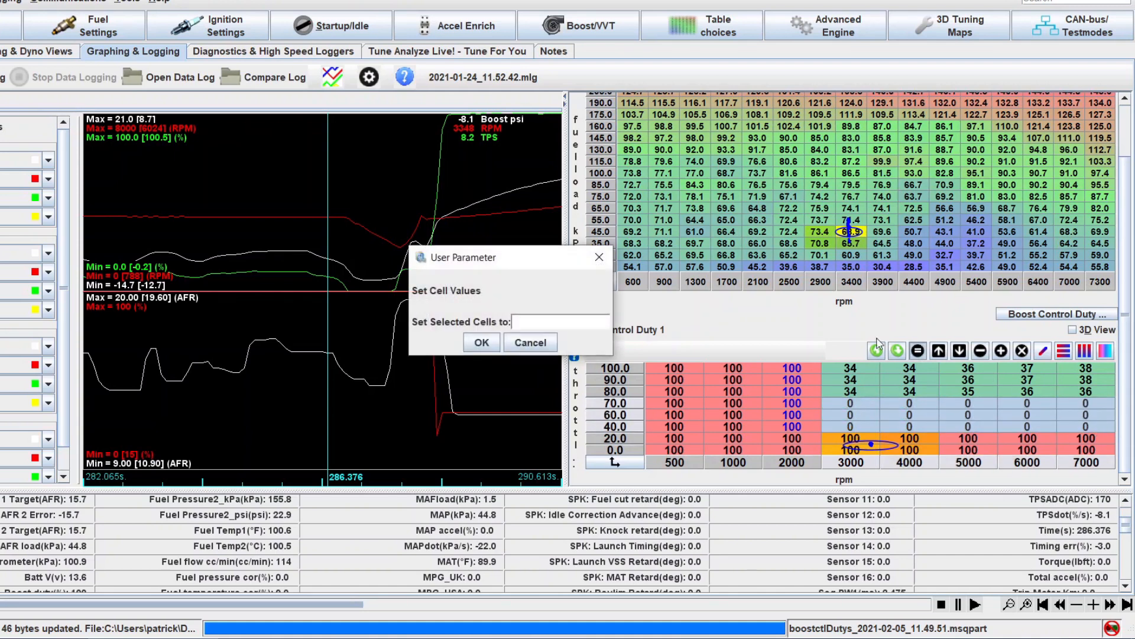
type("20")
key("Return")
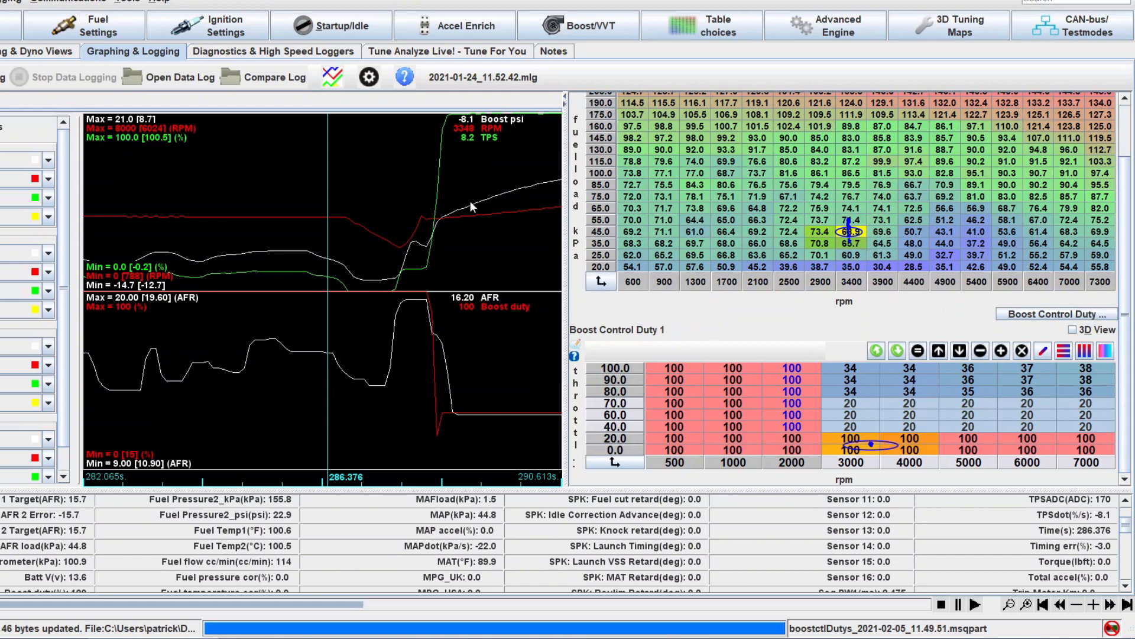
Review the pull's spool-up and approach to peak boost in the log, and inspect the 2000 rpm boost duty cells.
left_click(527, 186)
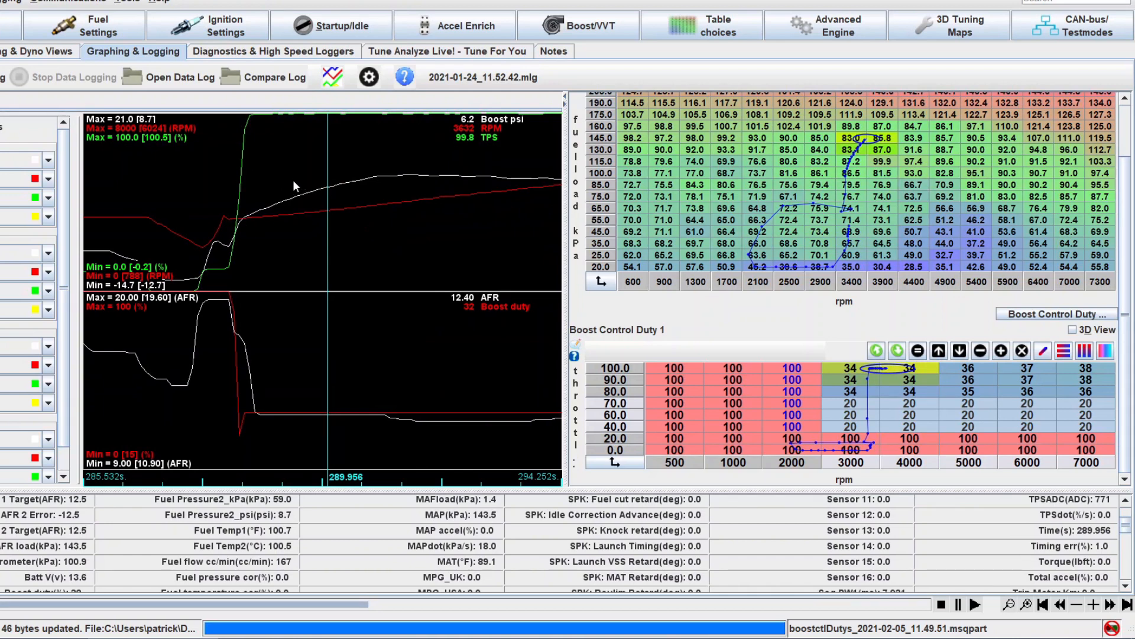
left_click(385, 175)
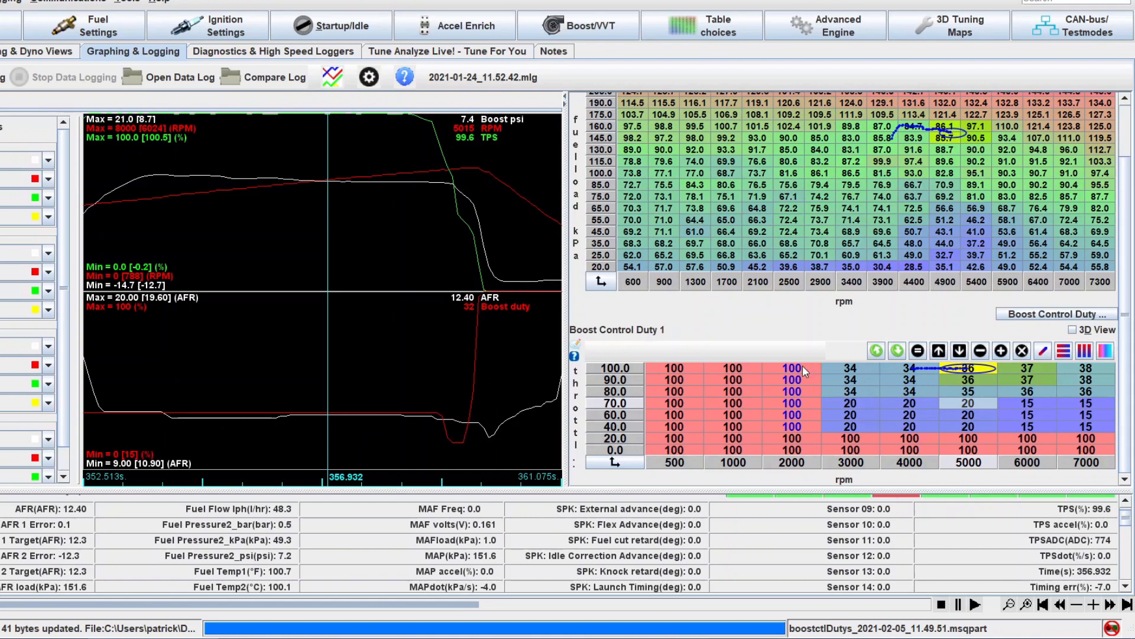
mouse_move(799, 369)
mouse_move(793, 400)
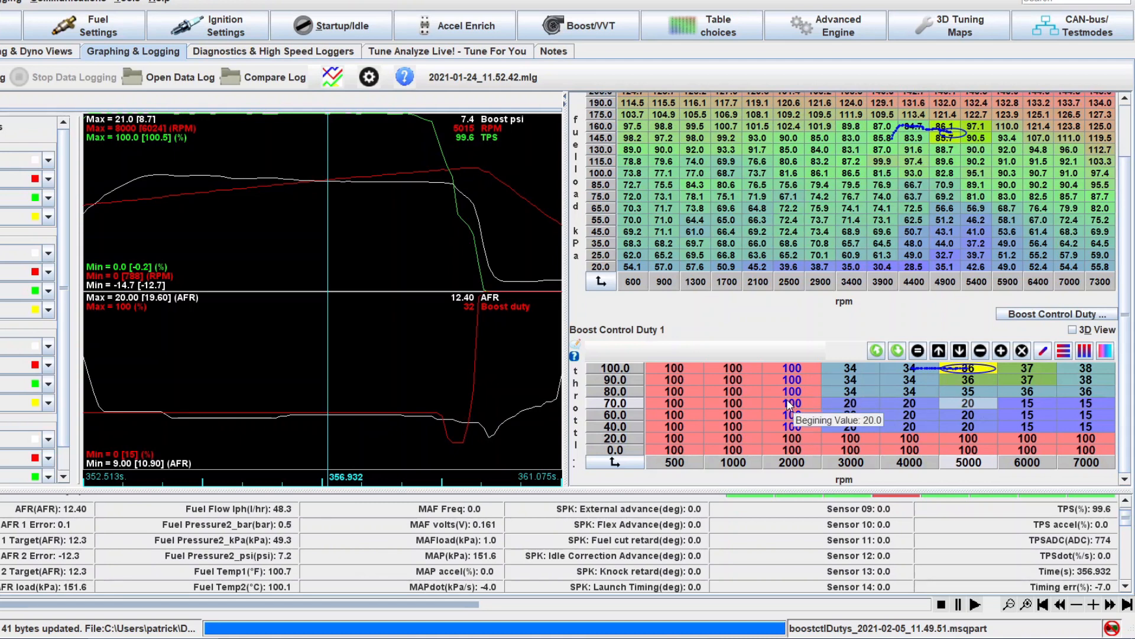